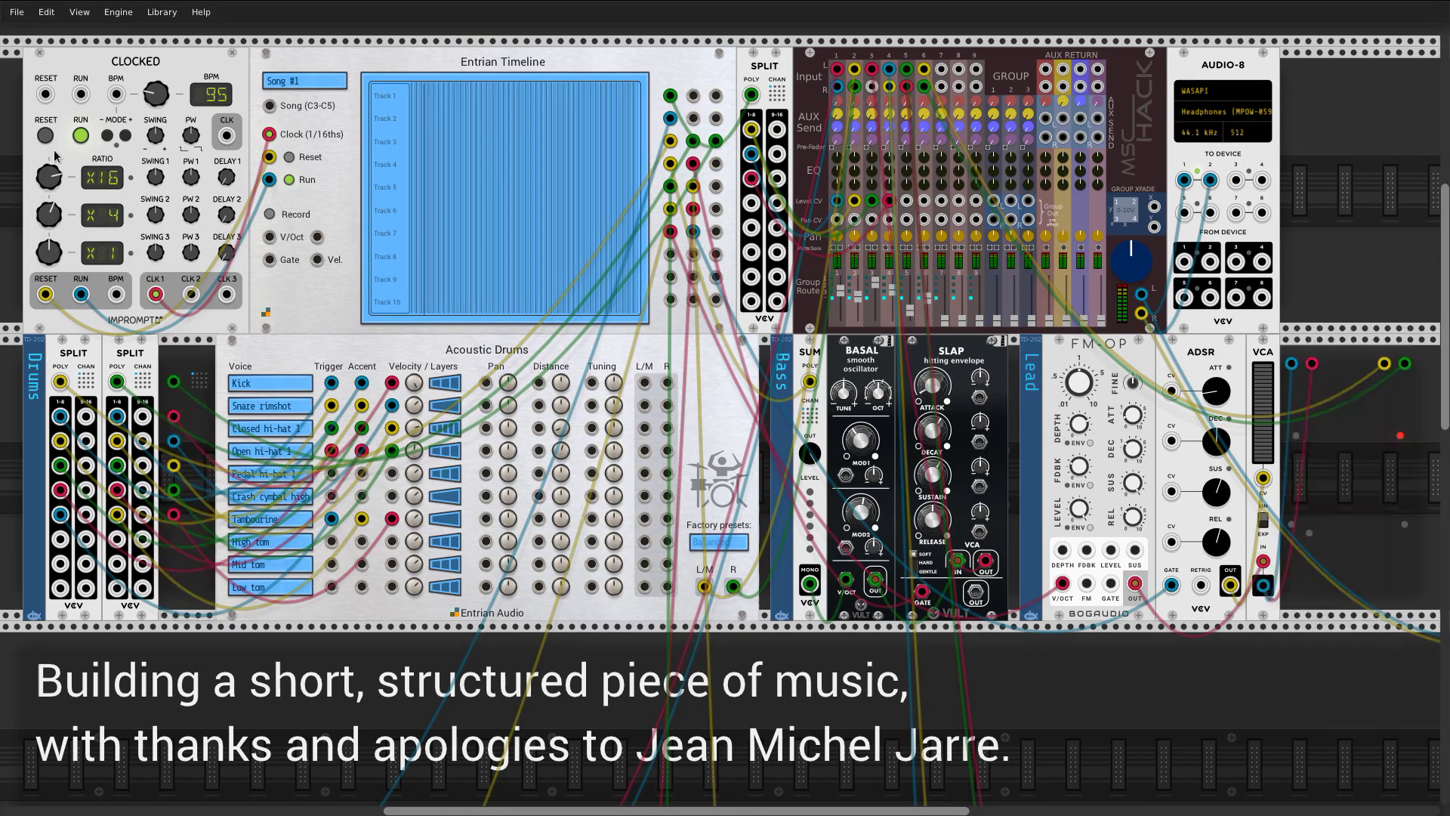
Open the Timeline editor, rename Track 1 as "Master levels" and add a CV / Gate clip covering bars 1 to 11
click(478, 181)
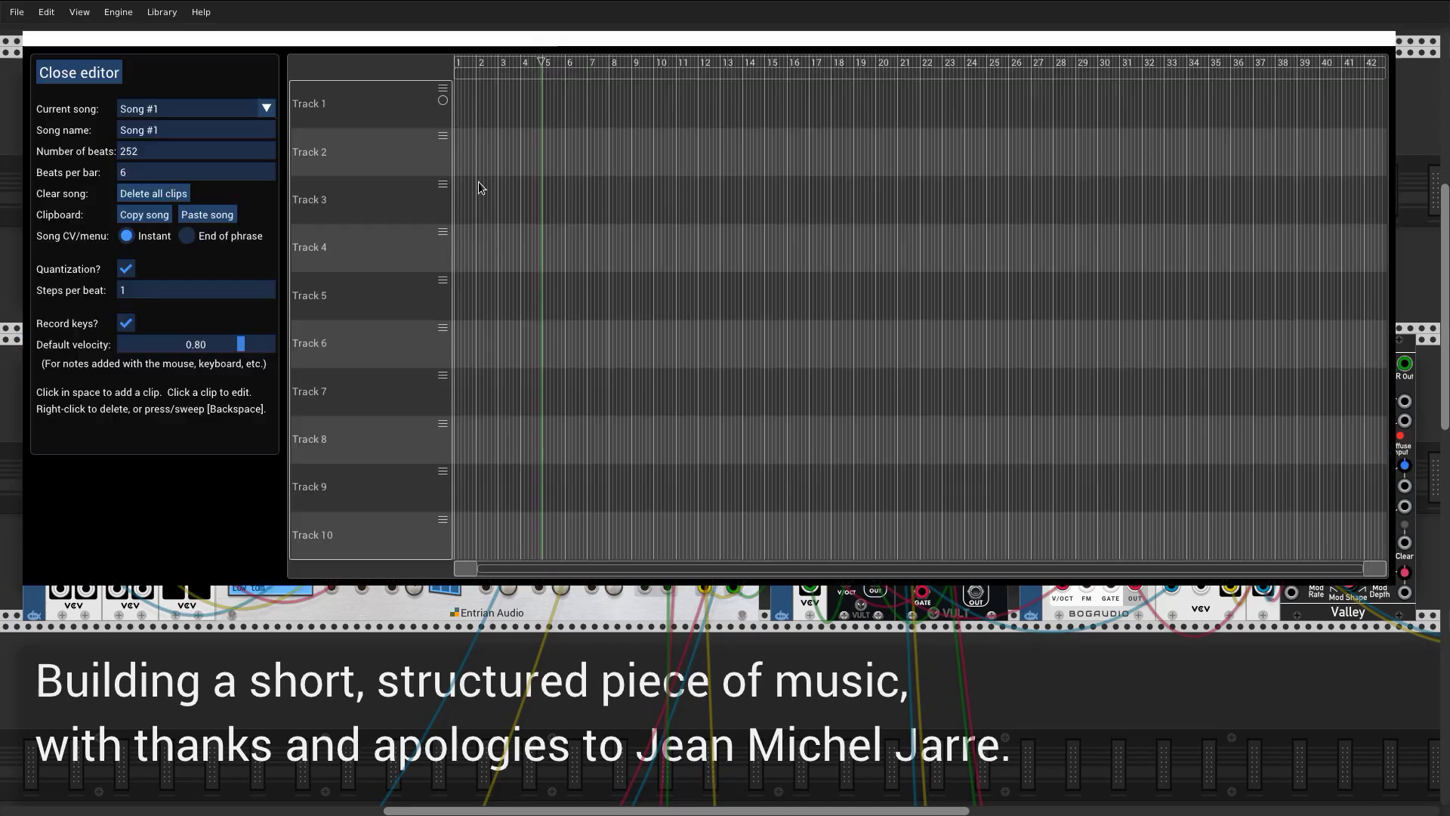
click(443, 89)
text(Master levels)
key(Return)
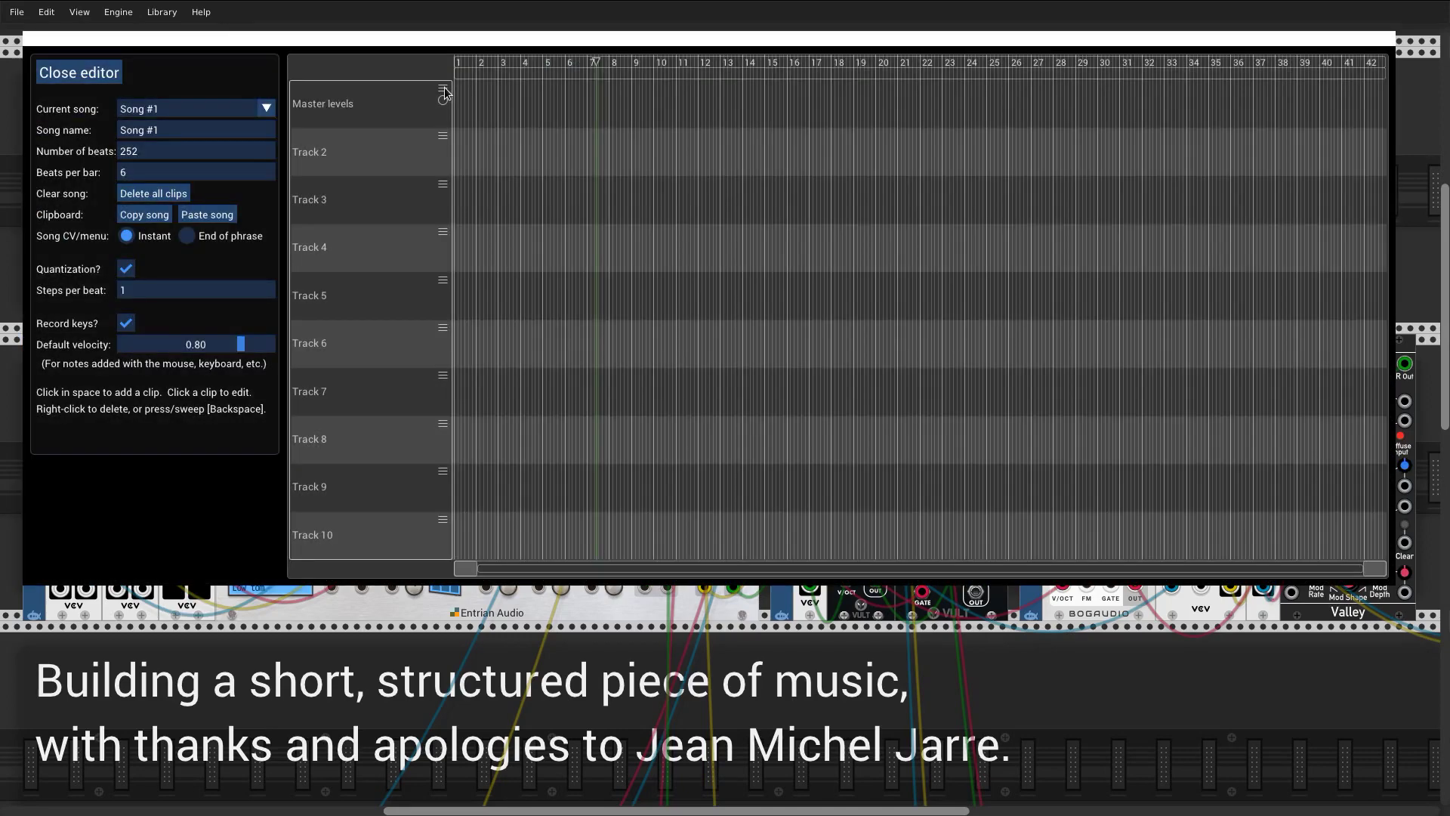
click(474, 102)
click(679, 421)
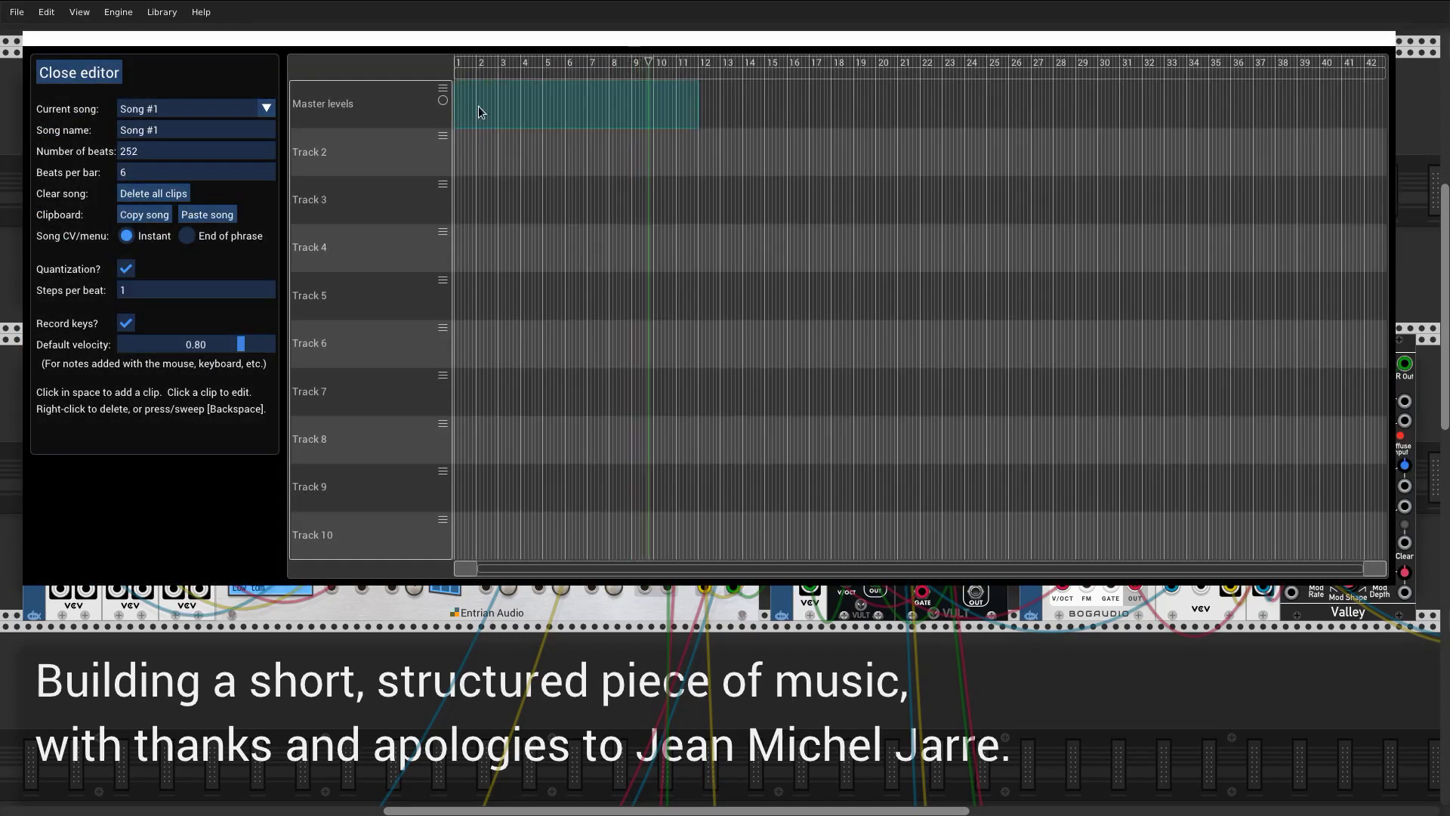
Open the Master levels clip and rename its first channel as "Most instruments"
click(478, 106)
click(449, 91)
text(Most instruments)
key(Return)
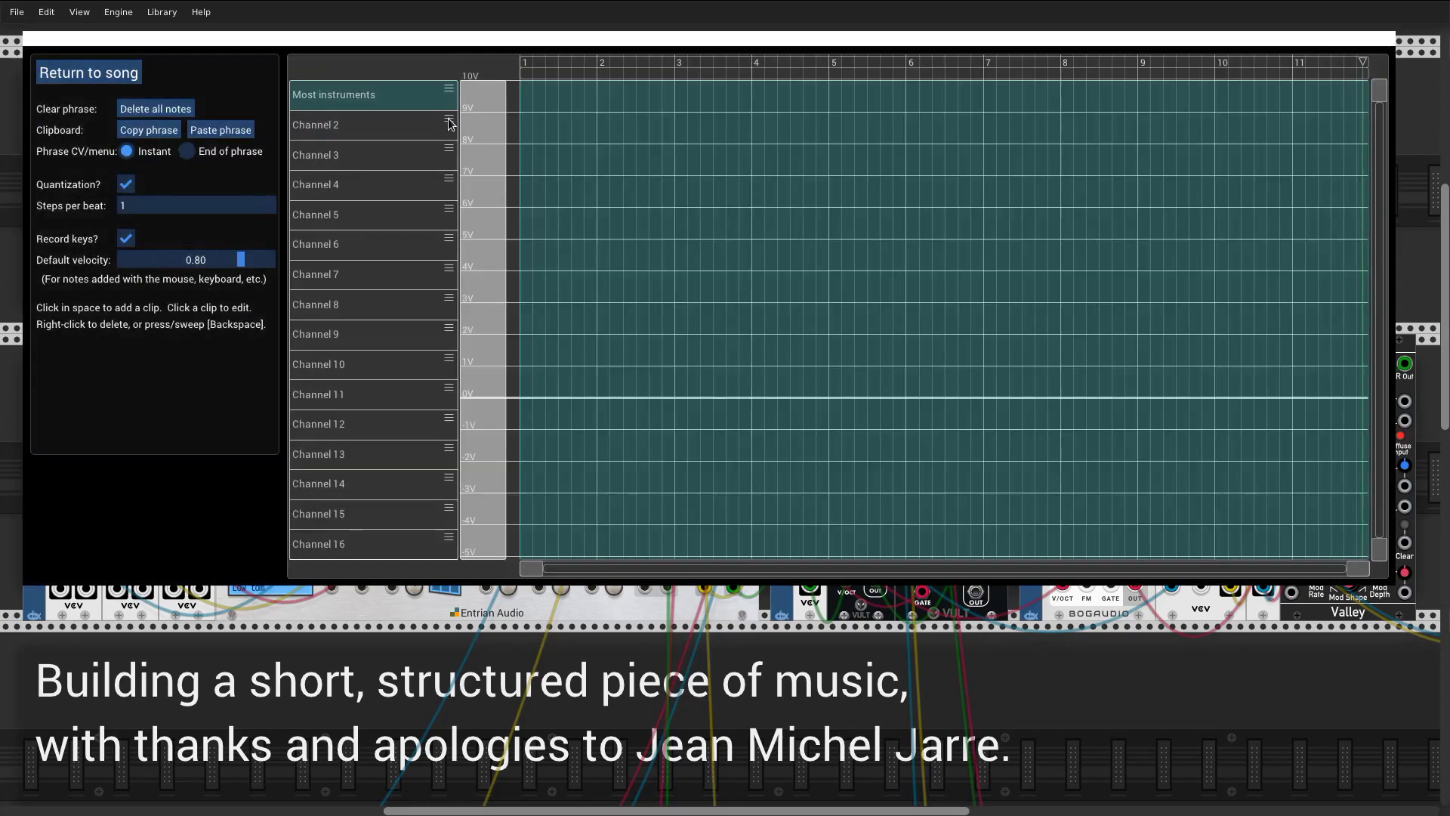
Rename channel 2 as "Wind effect", draw a ramp from 0V at bar 1 to about 10V at bar 3, and return to the song
click(449, 121)
text(Wind effect)
key(Return)
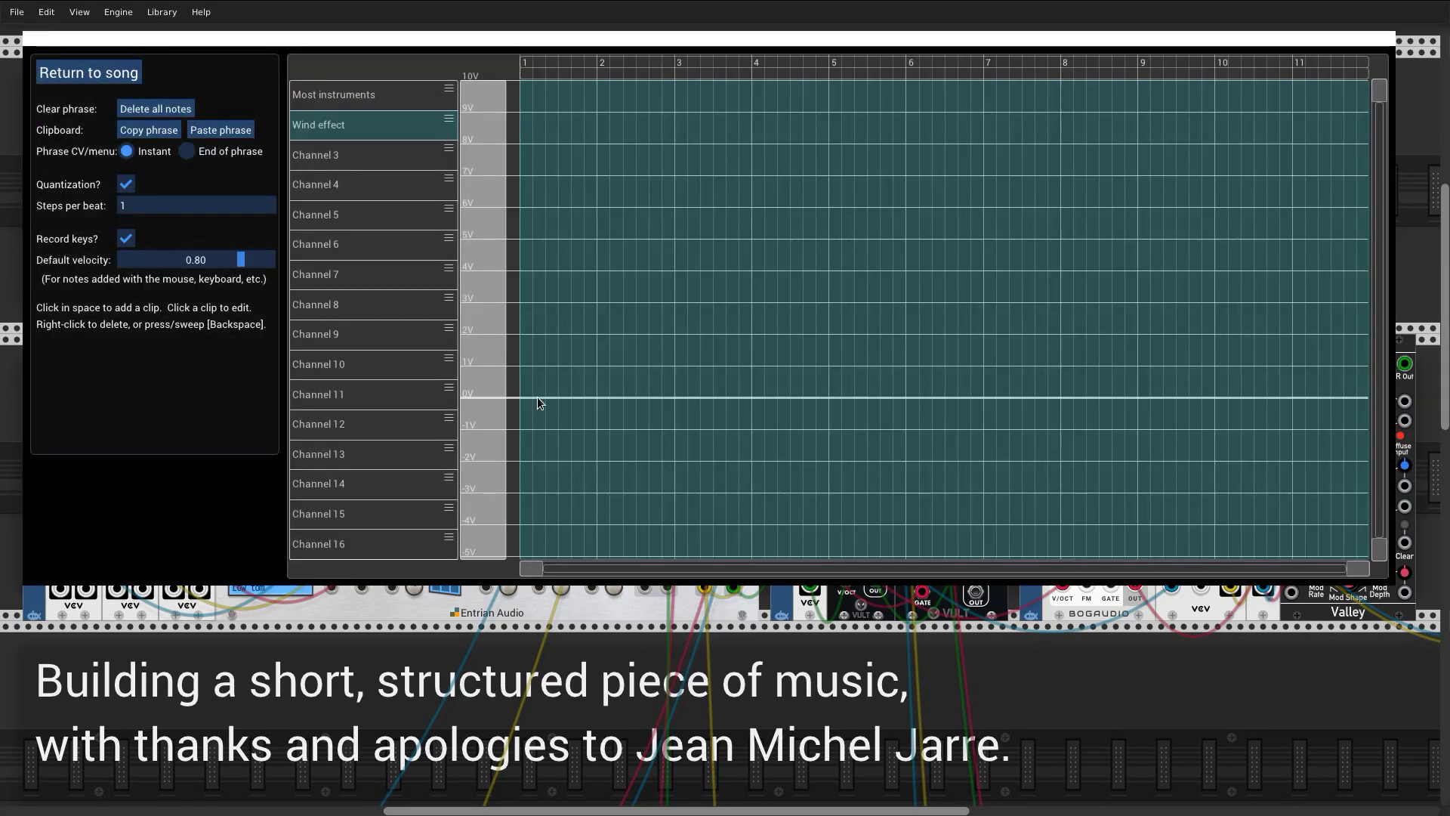
drag(639, 396, 677, 83)
click(89, 72)
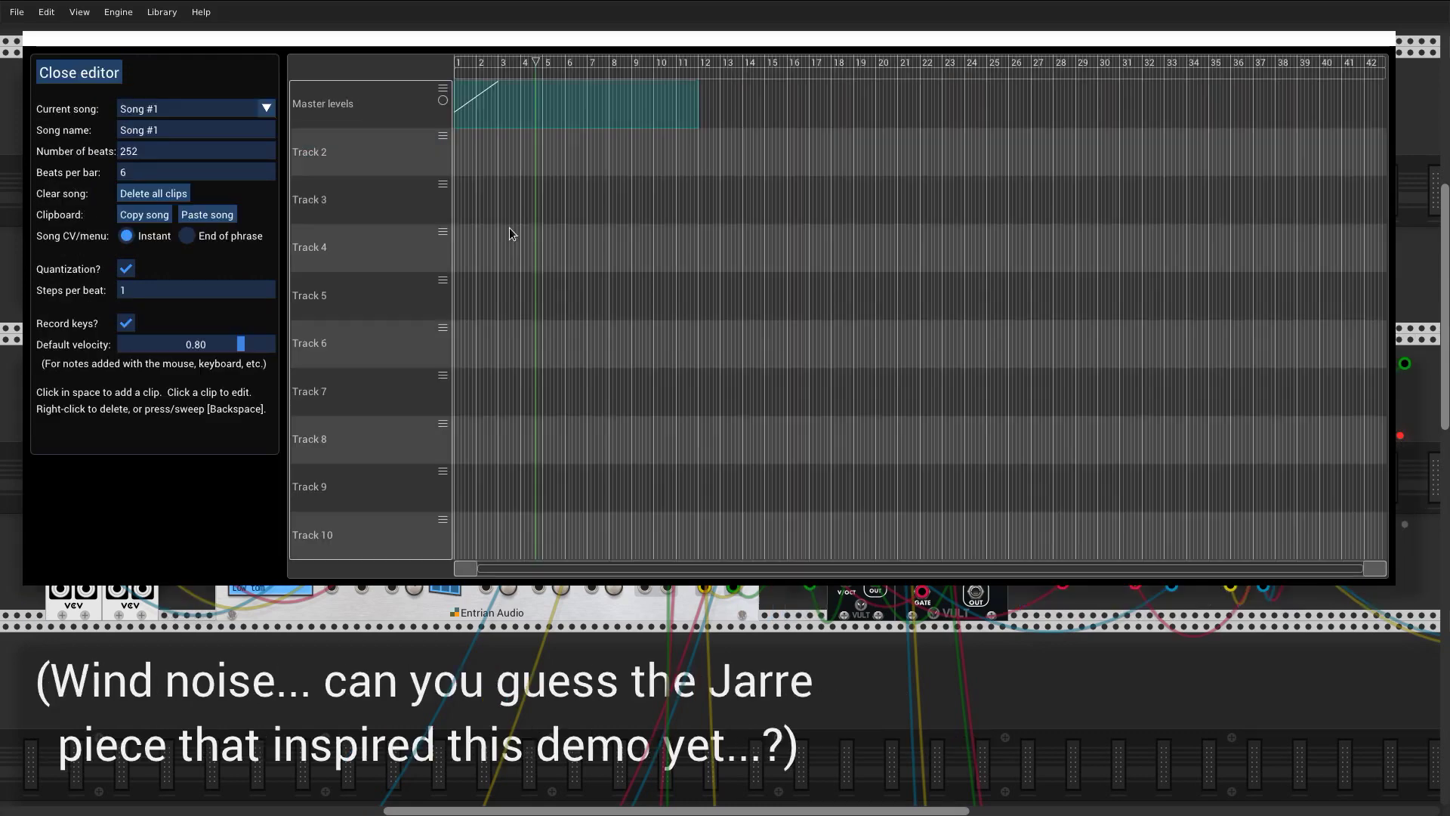
Rename Track 2 as "Wind effect" and add a CV / Gate clip covering bars 1 to 11
click(443, 138)
text(Wind effect)
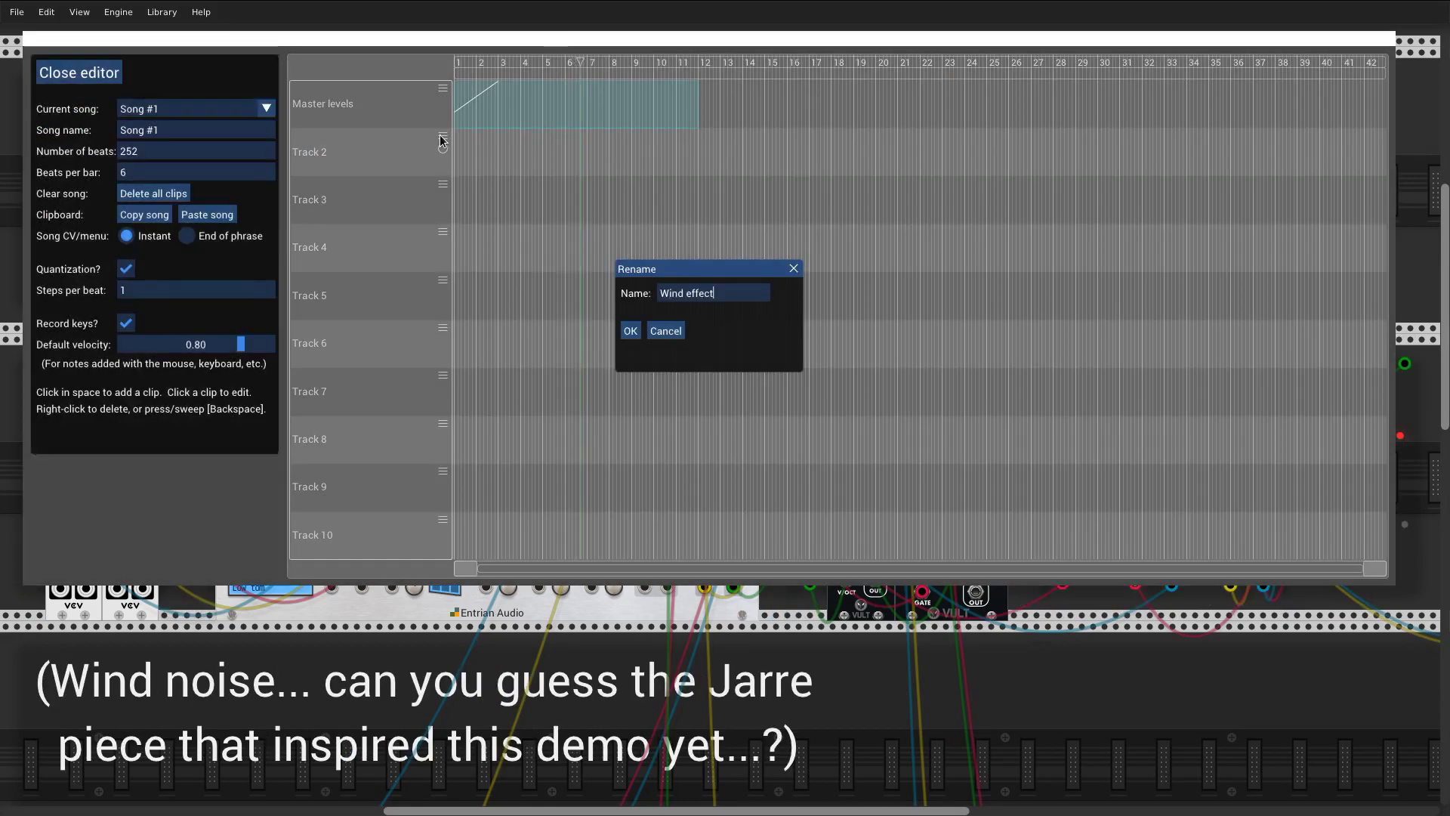
key(Return)
click(500, 152)
click(529, 346)
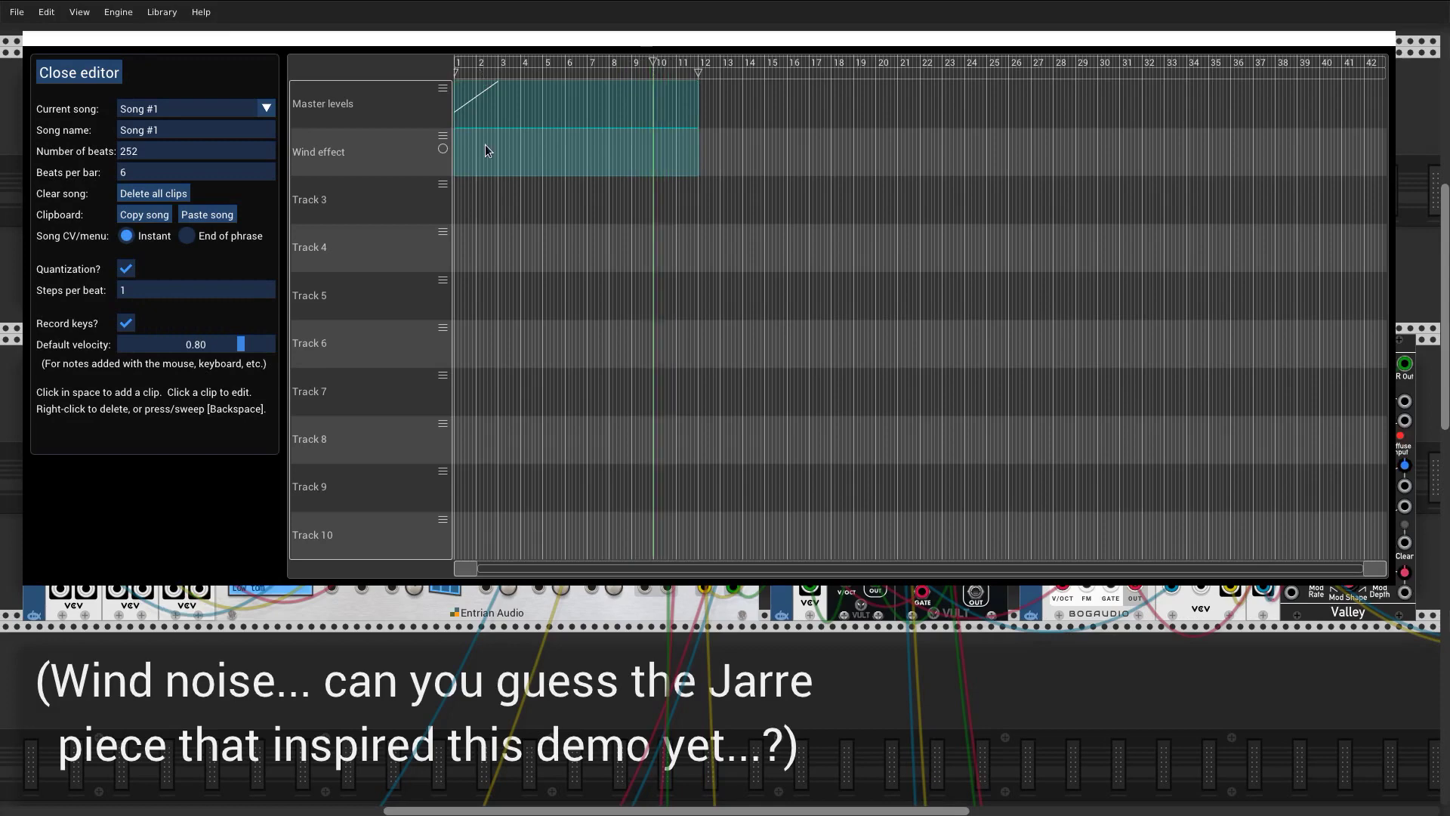
Open the Wind effect clip and rename its first channel as "Volume"
click(485, 144)
click(449, 91)
text(Volume)
key(Return)
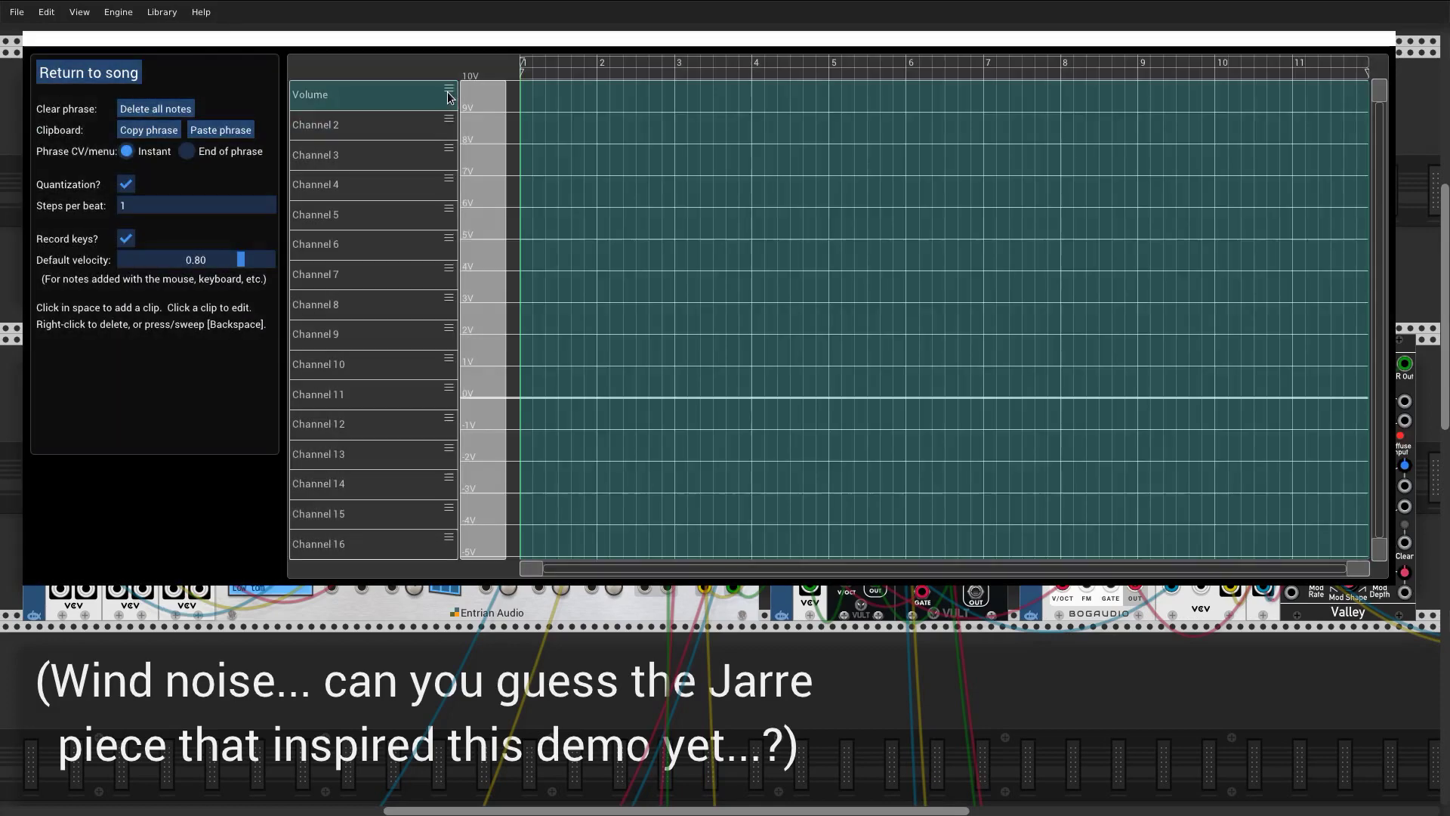
Draw a Volume envelope from 1V to about 8.5V before bar 3, 2V before bar 7, curving to 9V after bar 8, ending at 1V
click(639, 363)
drag(639, 362, 662, 129)
click(676, 127)
drag(781, 129, 970, 327)
click(980, 329)
drag(1091, 325, 1118, 112)
click(1112, 114)
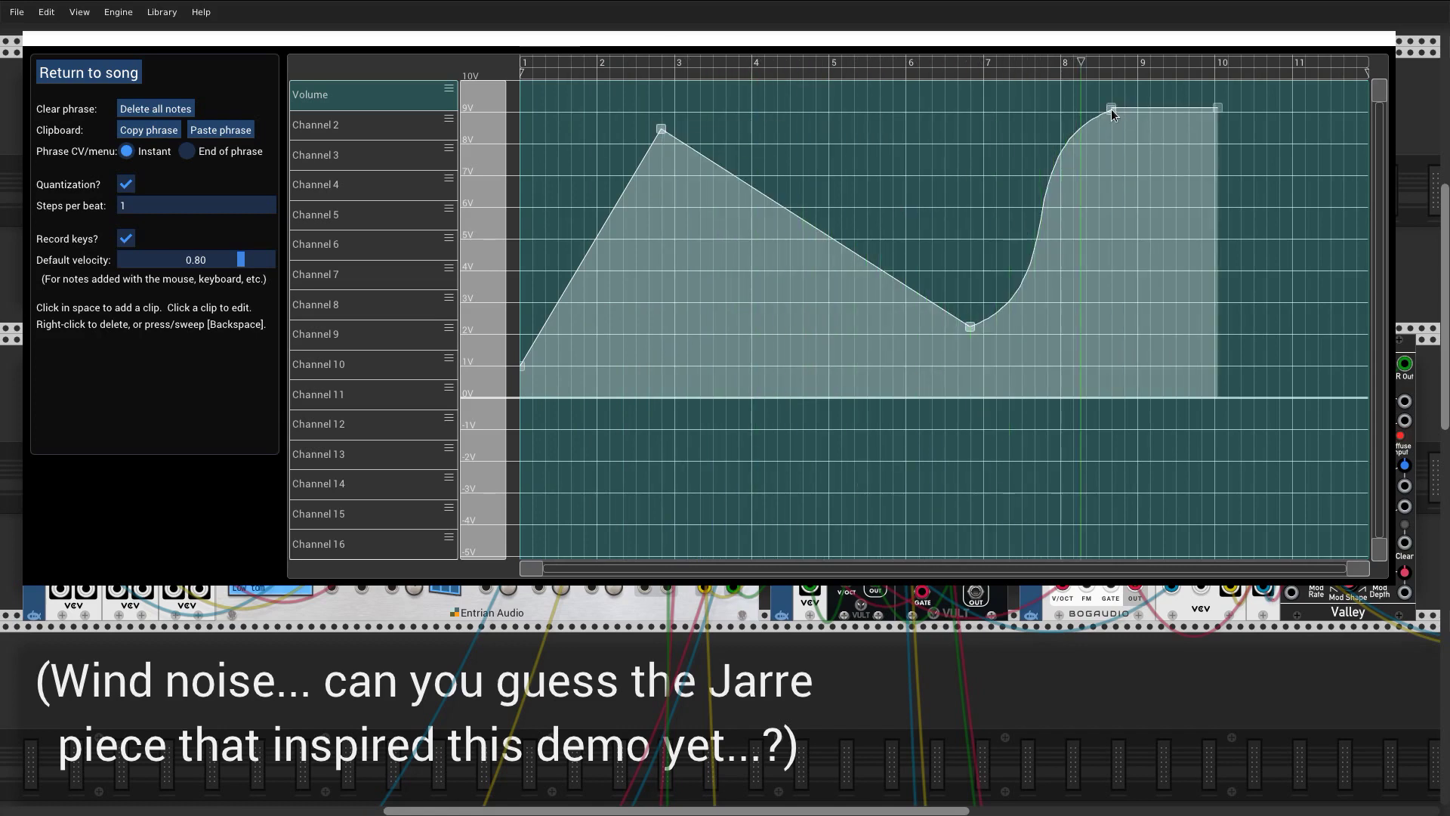
click(1367, 368)
Rename channel 2 of the Wind effect clip as "Cutoff"
click(448, 123)
click(450, 123)
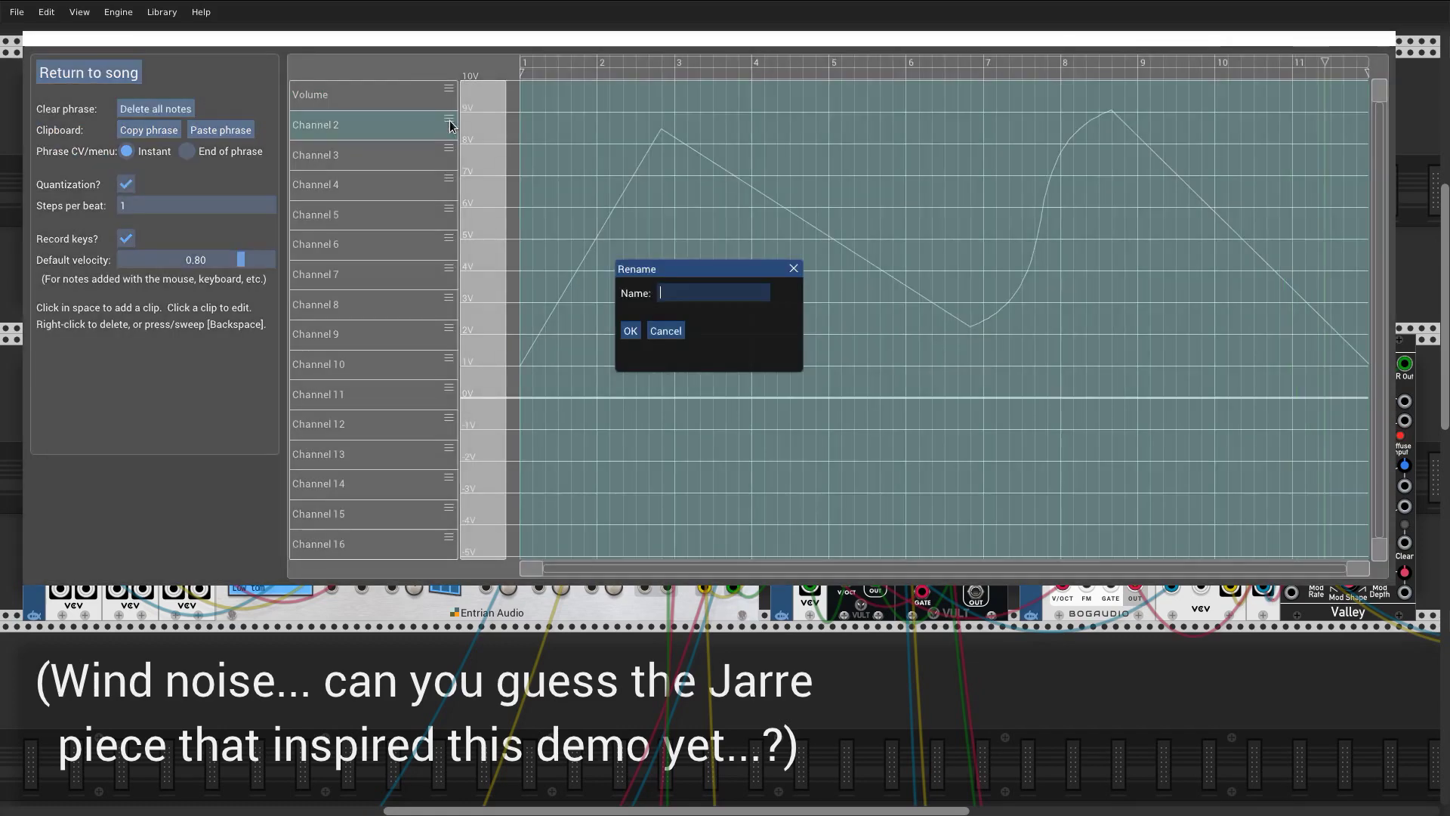
text(Cutoff)
key(Return)
Draw a Cutoff envelope from 7V to about 4V at bar 3.5, 8V after bar 6, 1V at bar 10, and back to 7V
click(522, 175)
click(713, 272)
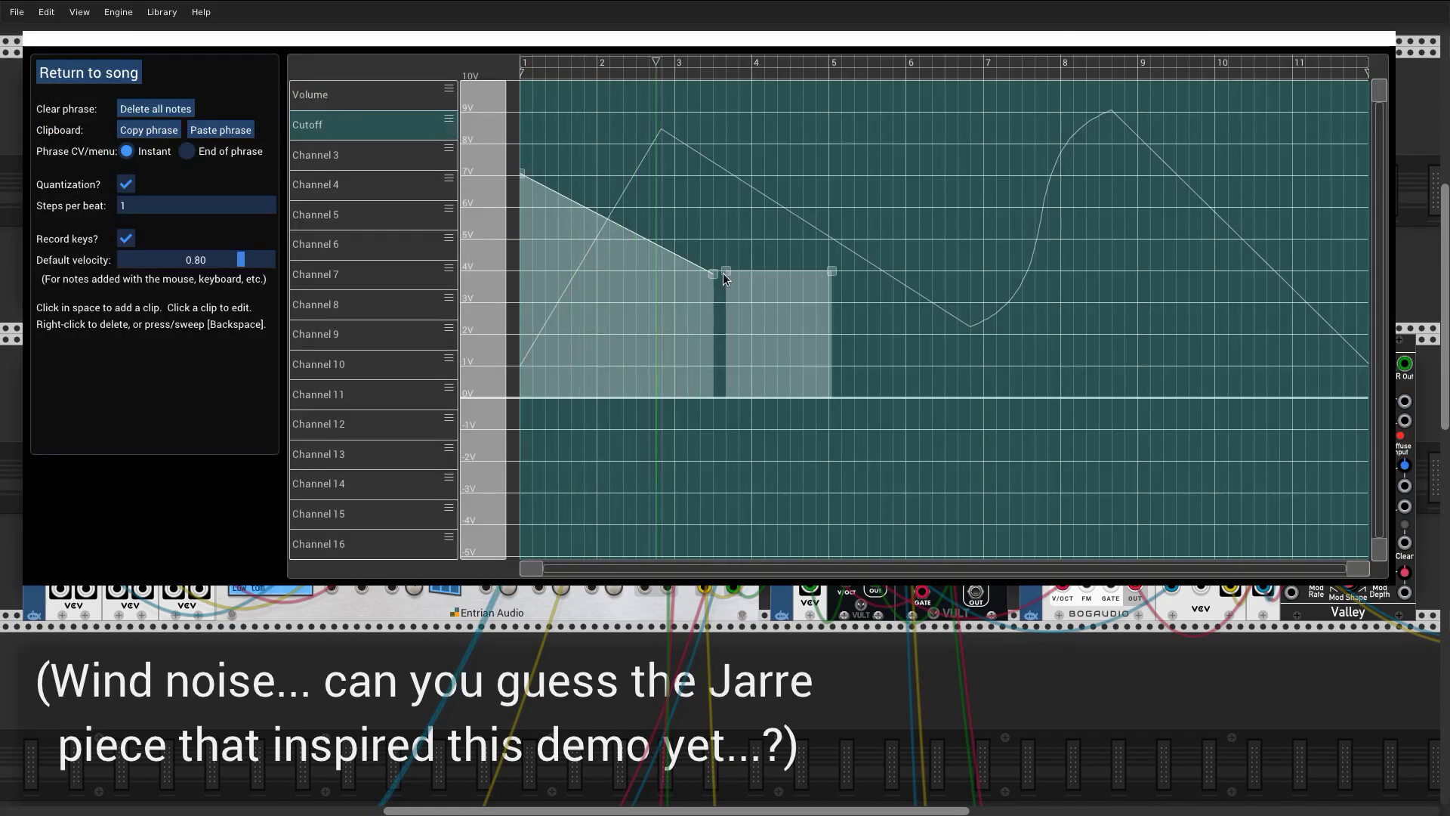
click(946, 145)
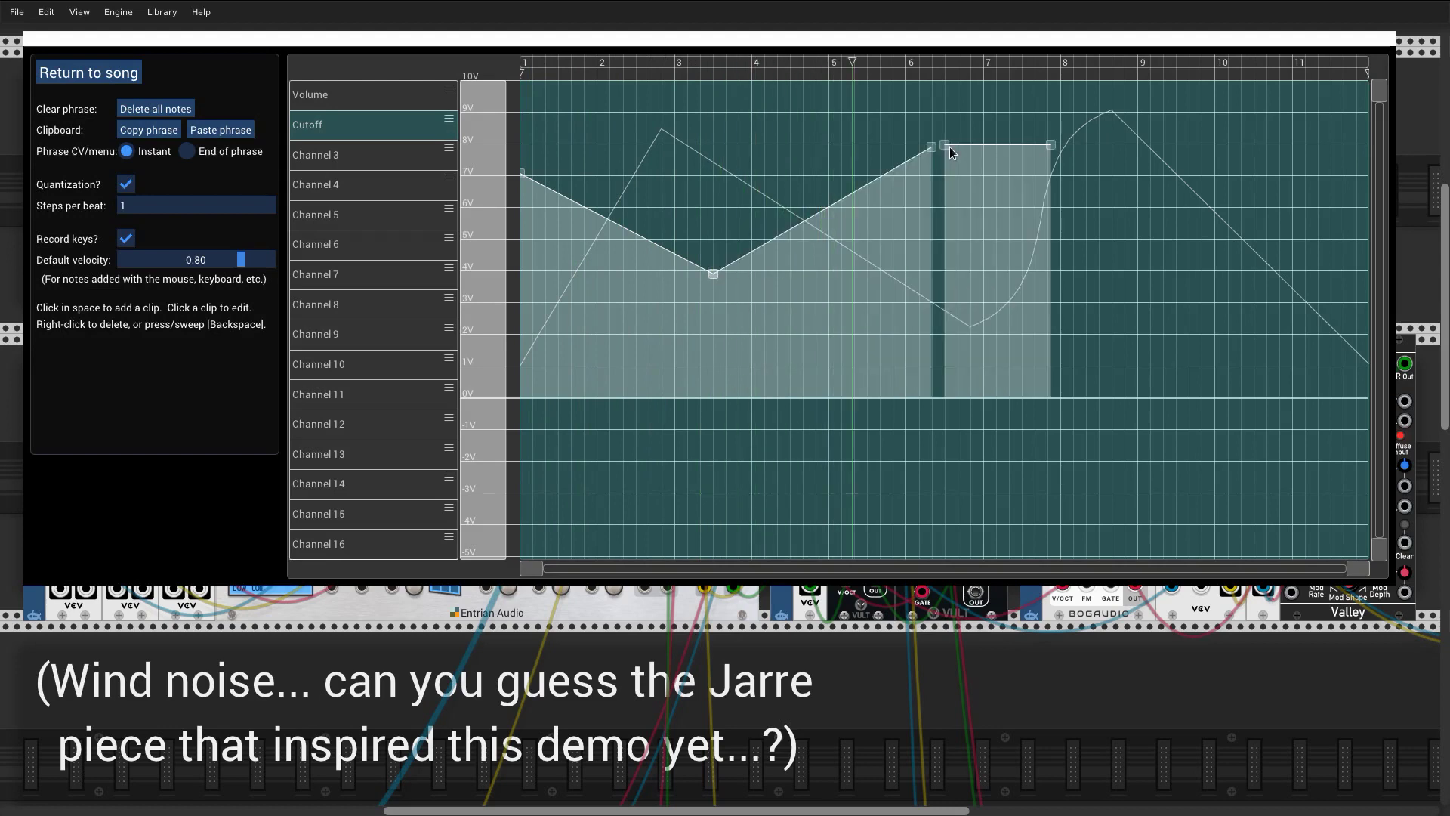
click(1228, 361)
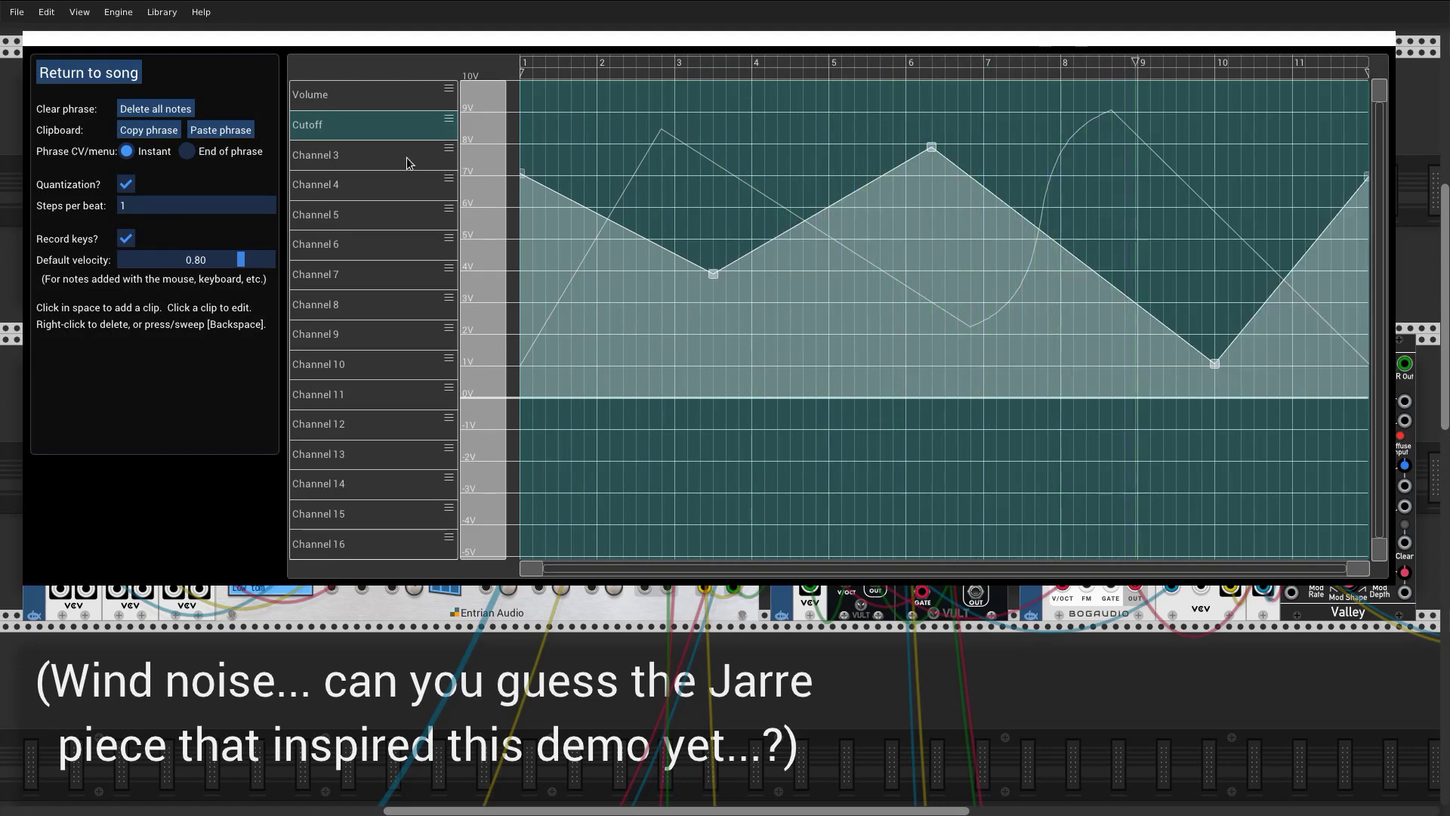
Rename channel 3 of the Wind effect clip as "Resonance"
click(450, 152)
click(452, 152)
text(Resonance)
key(Return)
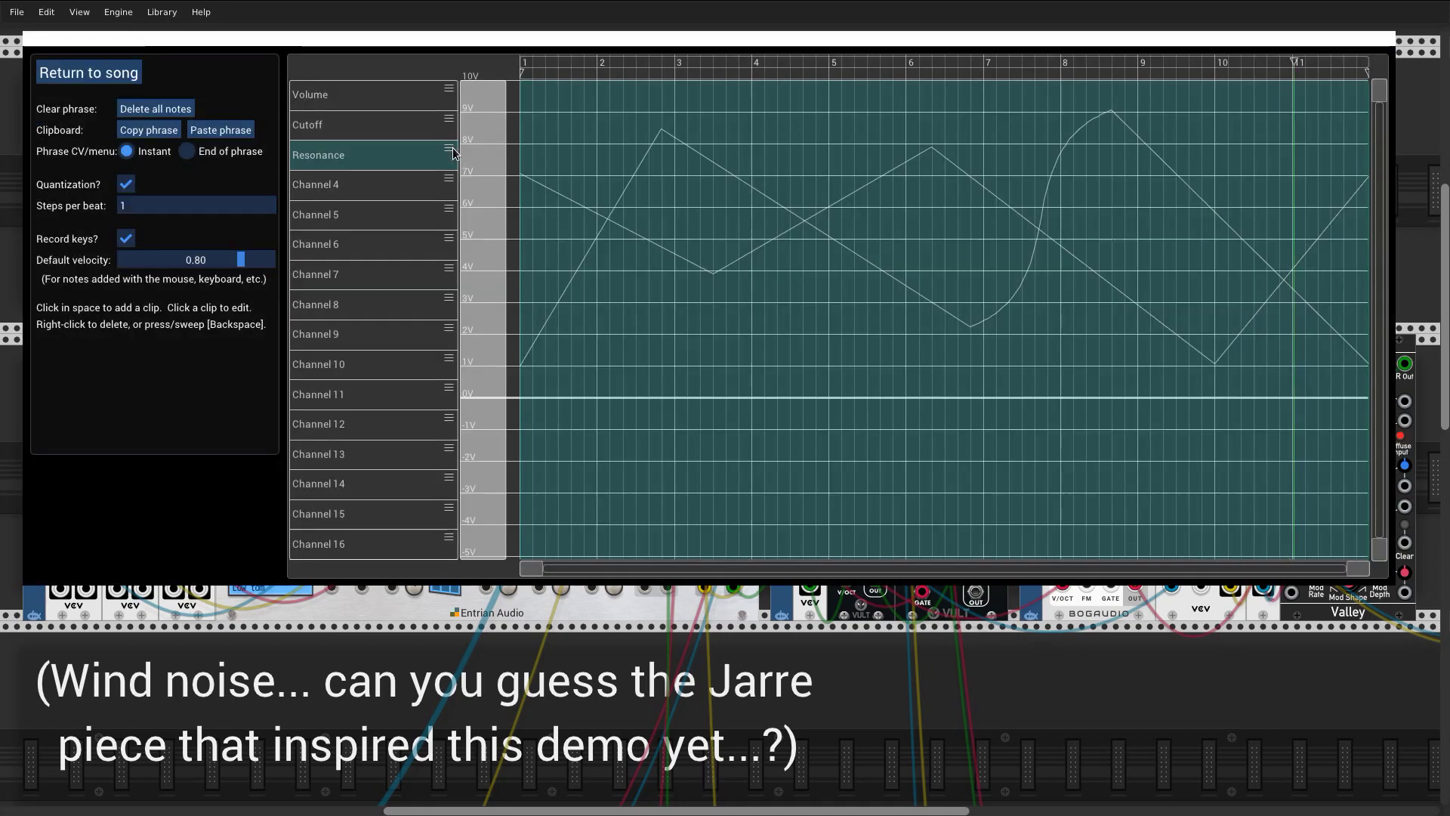
Draw a Resonance envelope swinging between about -2V and 3V across the whole clip, starting at 2V and ending at 1V, and return to the song
click(527, 334)
mouse_move(525, 333)
mouse_down()
mouse_move(624, 333)
mouse_move(615, 455)
mouse_move(731, 453)
mouse_move(778, 365)
mouse_up()
click(787, 365)
mouse_move(941, 464)
mouse_down()
mouse_move(1062, 459)
mouse_move(1138, 307)
mouse_up()
drag(1270, 308, 1368, 366)
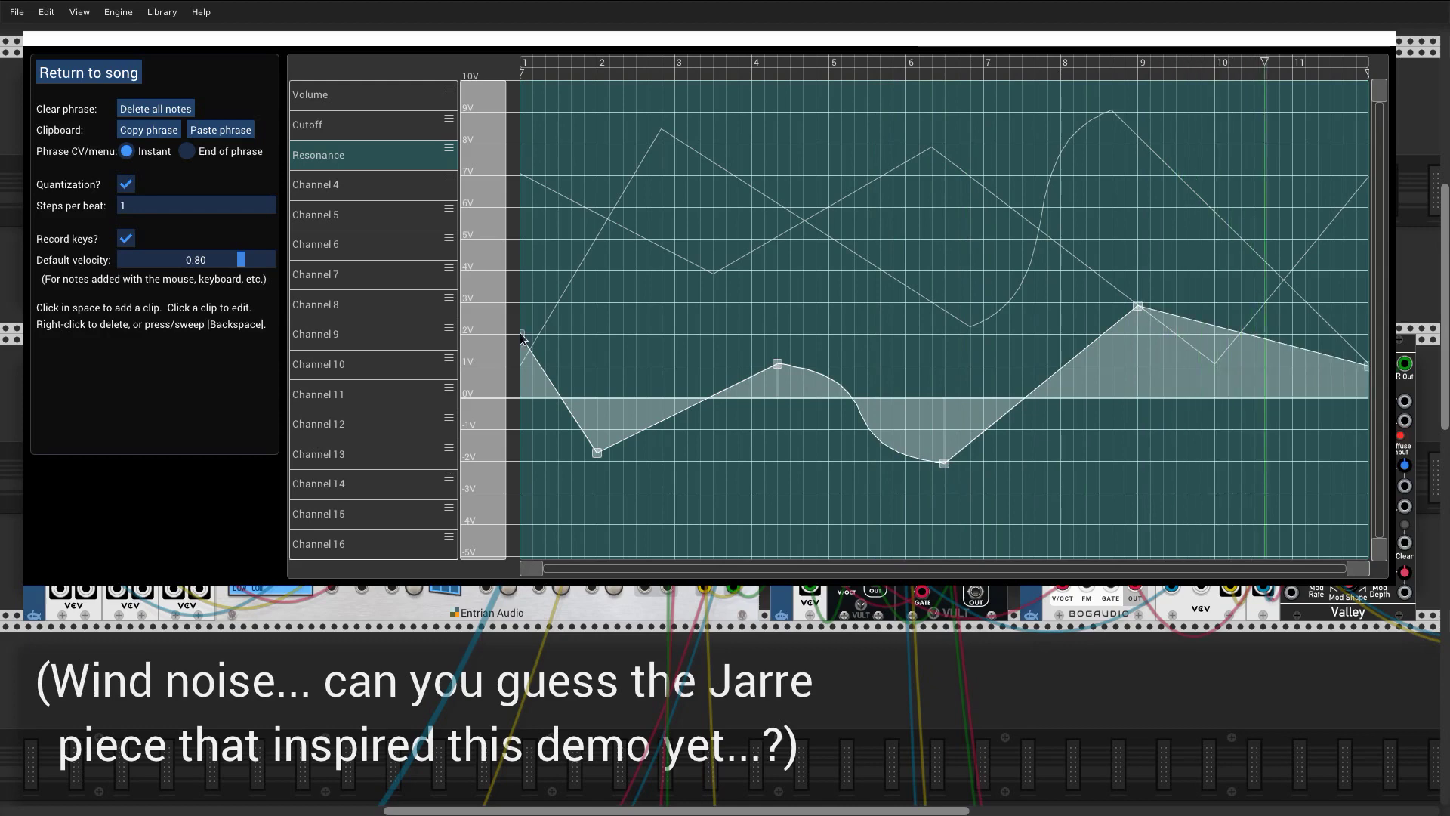
click(89, 72)
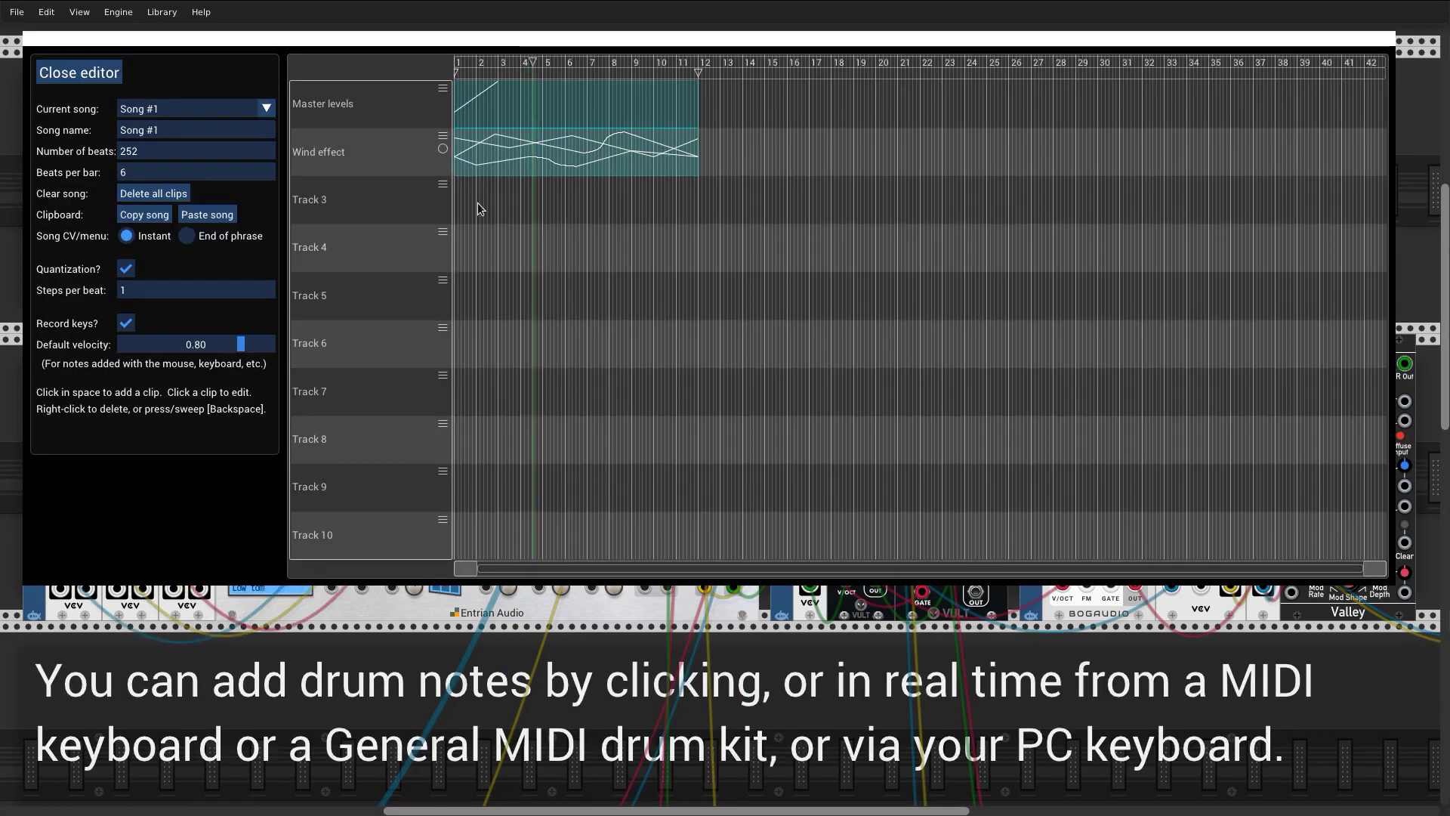
Extend the Master levels envelope at 10V from bar 3 to the end of its clip and return to the song
click(514, 110)
click(521, 81)
drag(632, 82, 1368, 82)
click(111, 74)
Rename Track 3 as "Drums" and add a drum clip on bars 9 and 10
click(443, 184)
click(442, 189)
text(D)
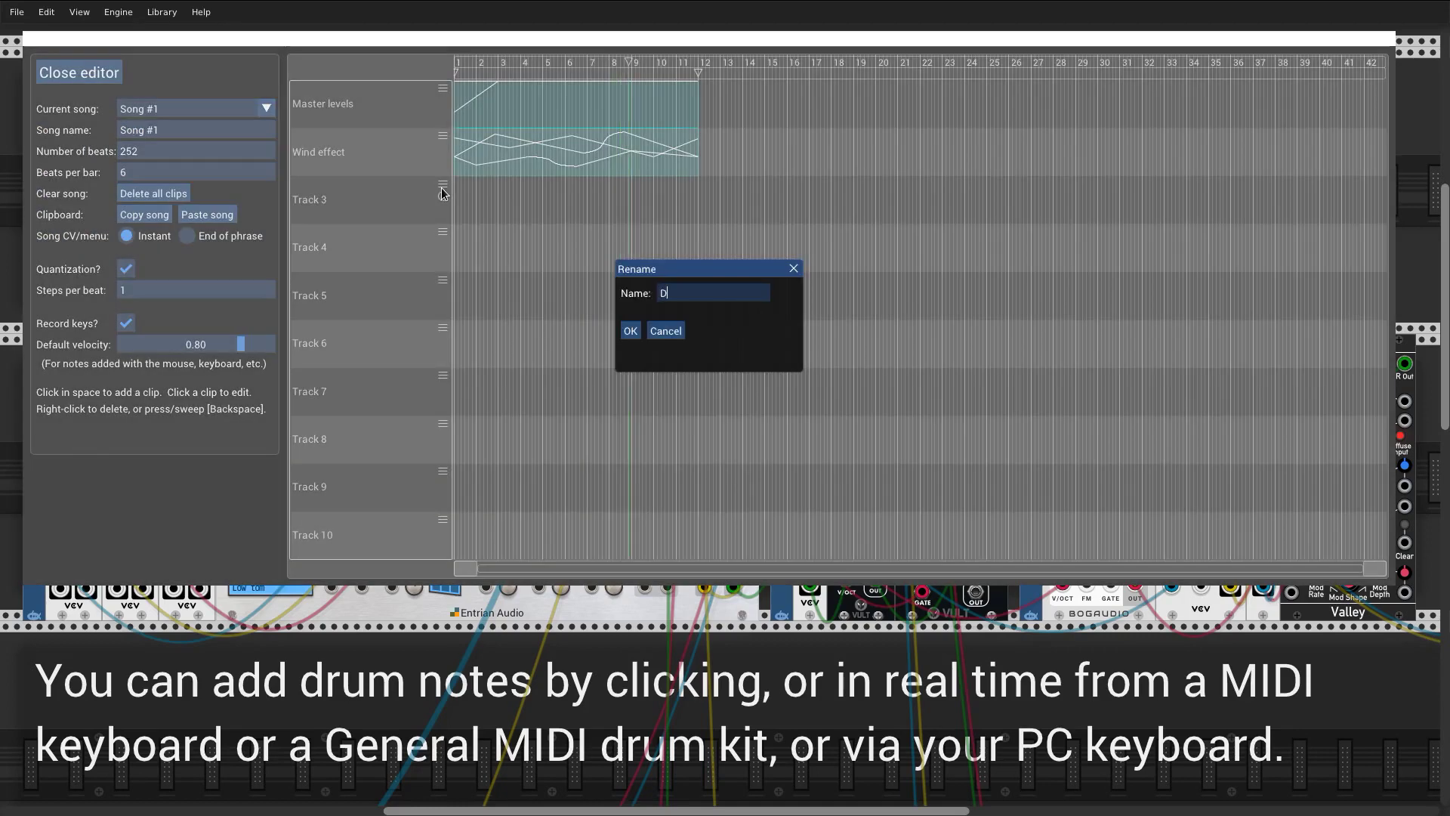
text(rums)
key(Return)
click(597, 195)
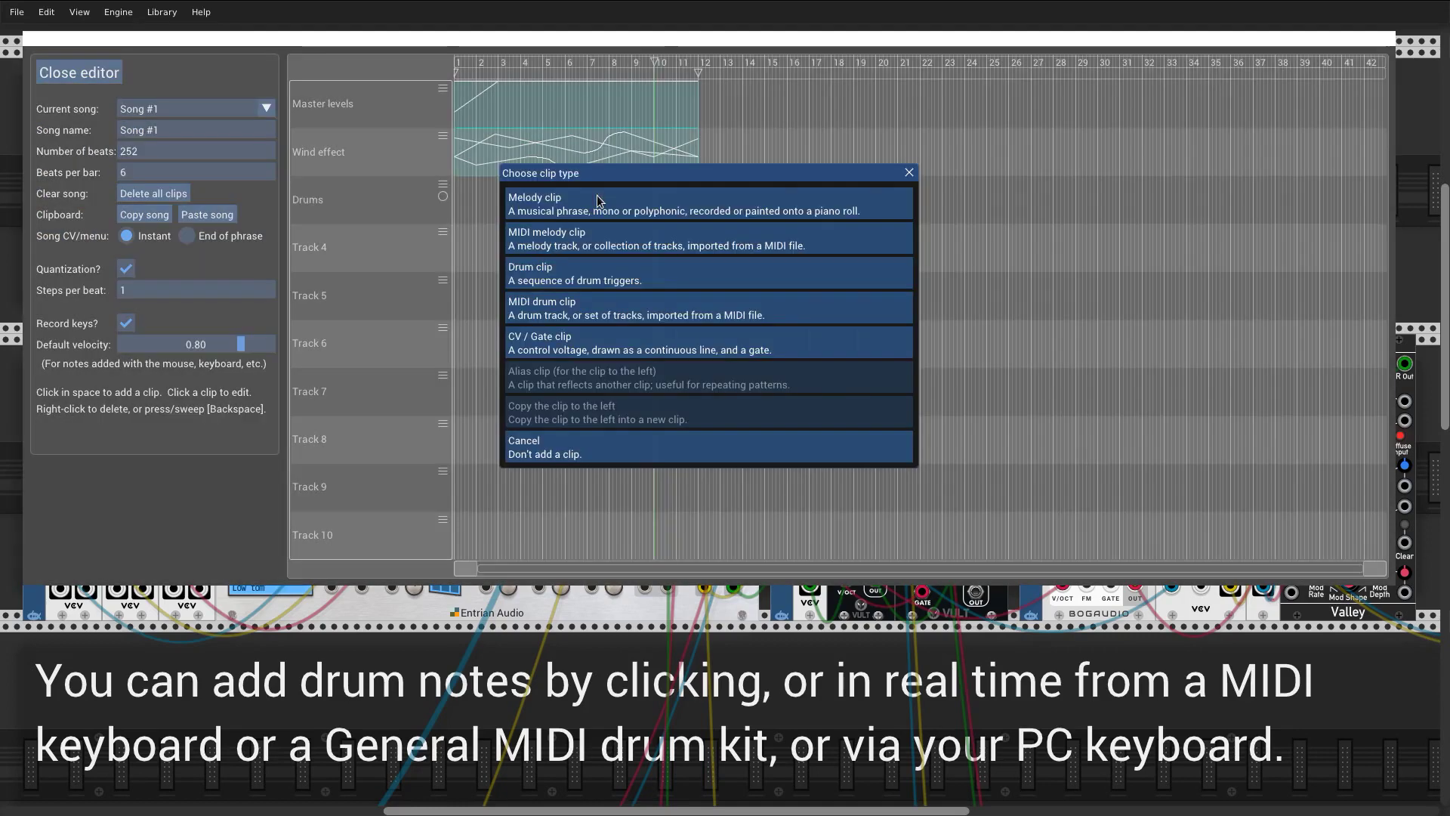
click(583, 275)
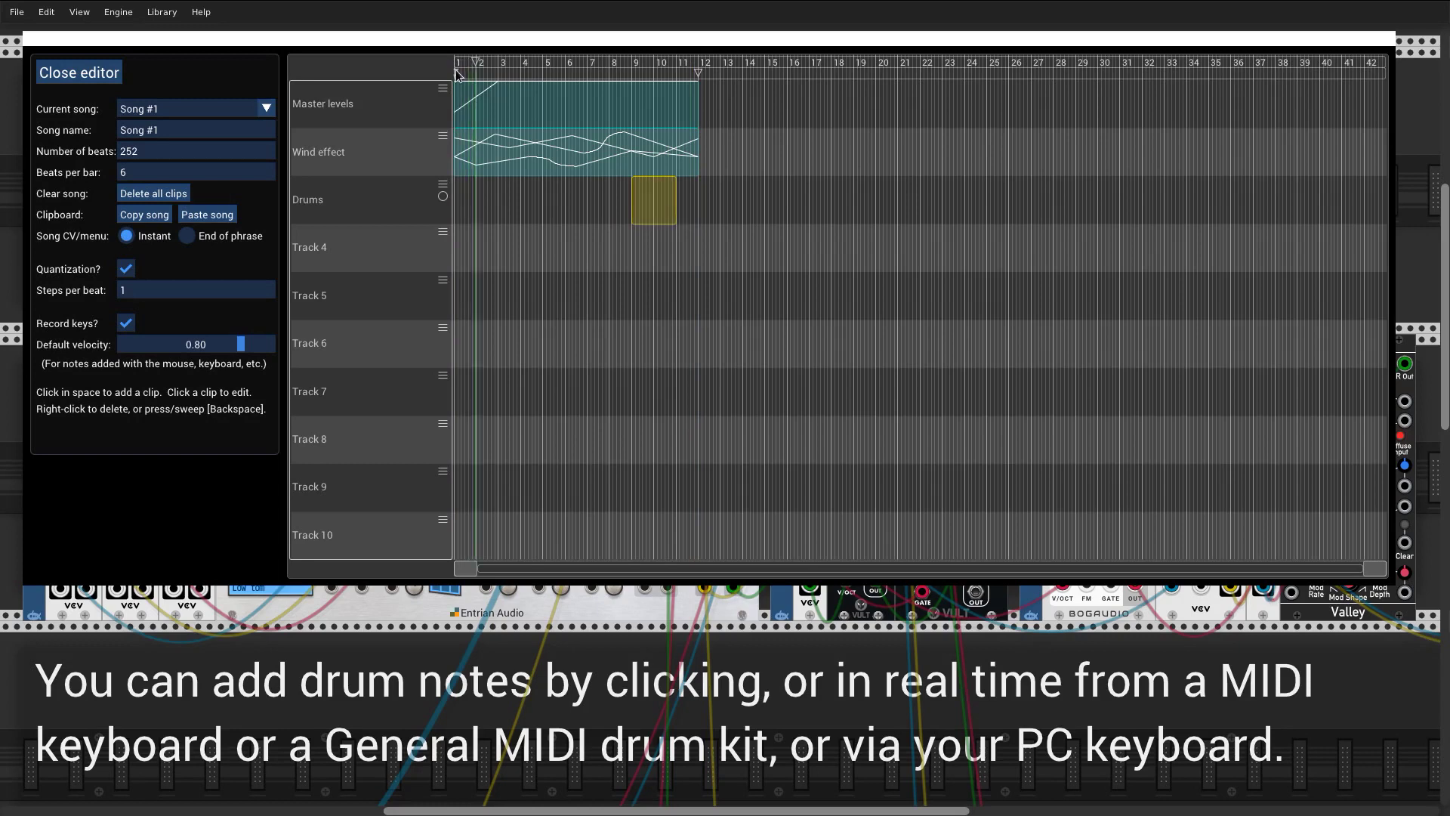
Open the drum clip and add channel 1 notes on beats 1 and 6, channel 2 on beat 4, and channel 3 on every beat
click(649, 201)
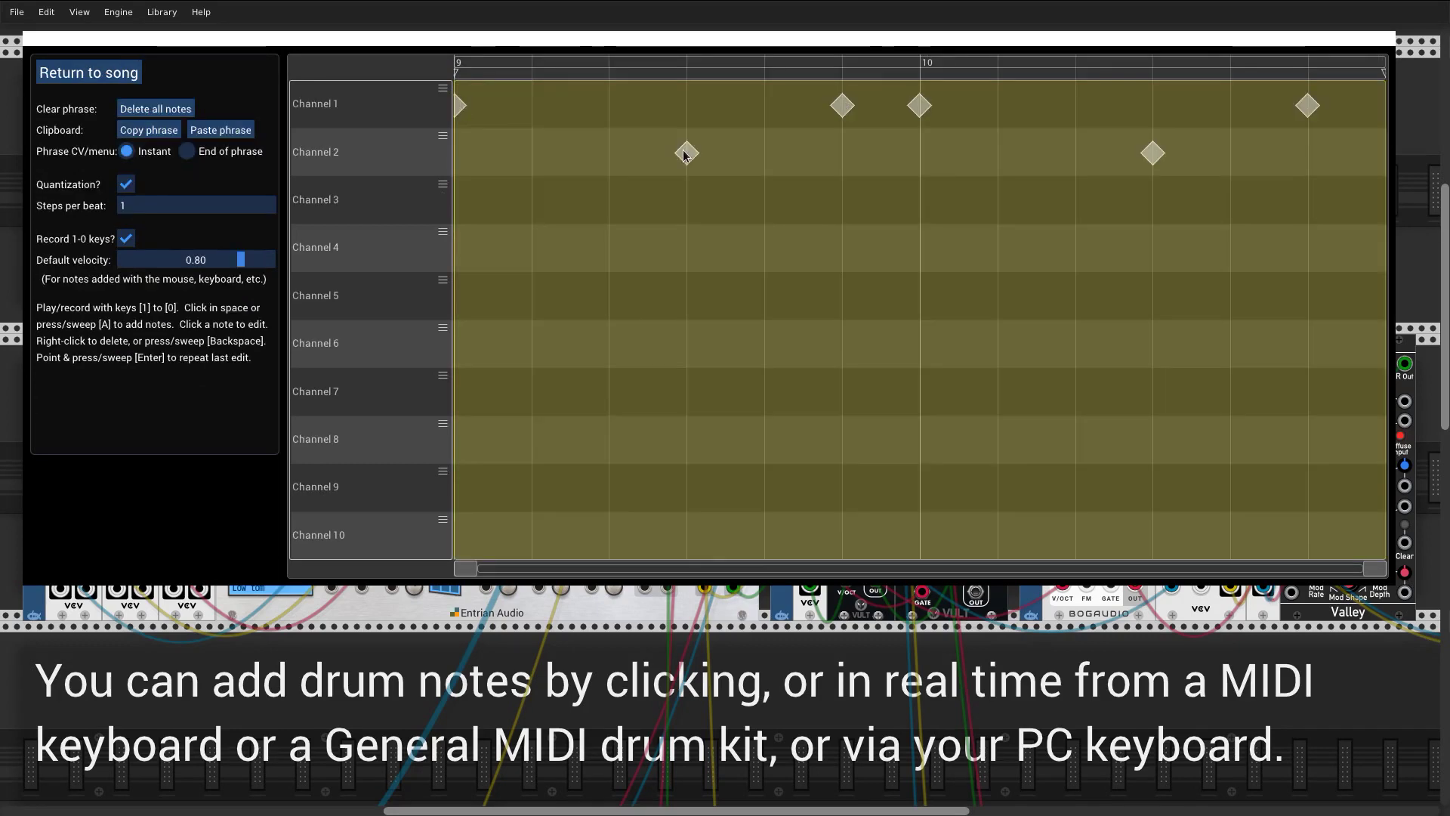
click(607, 202)
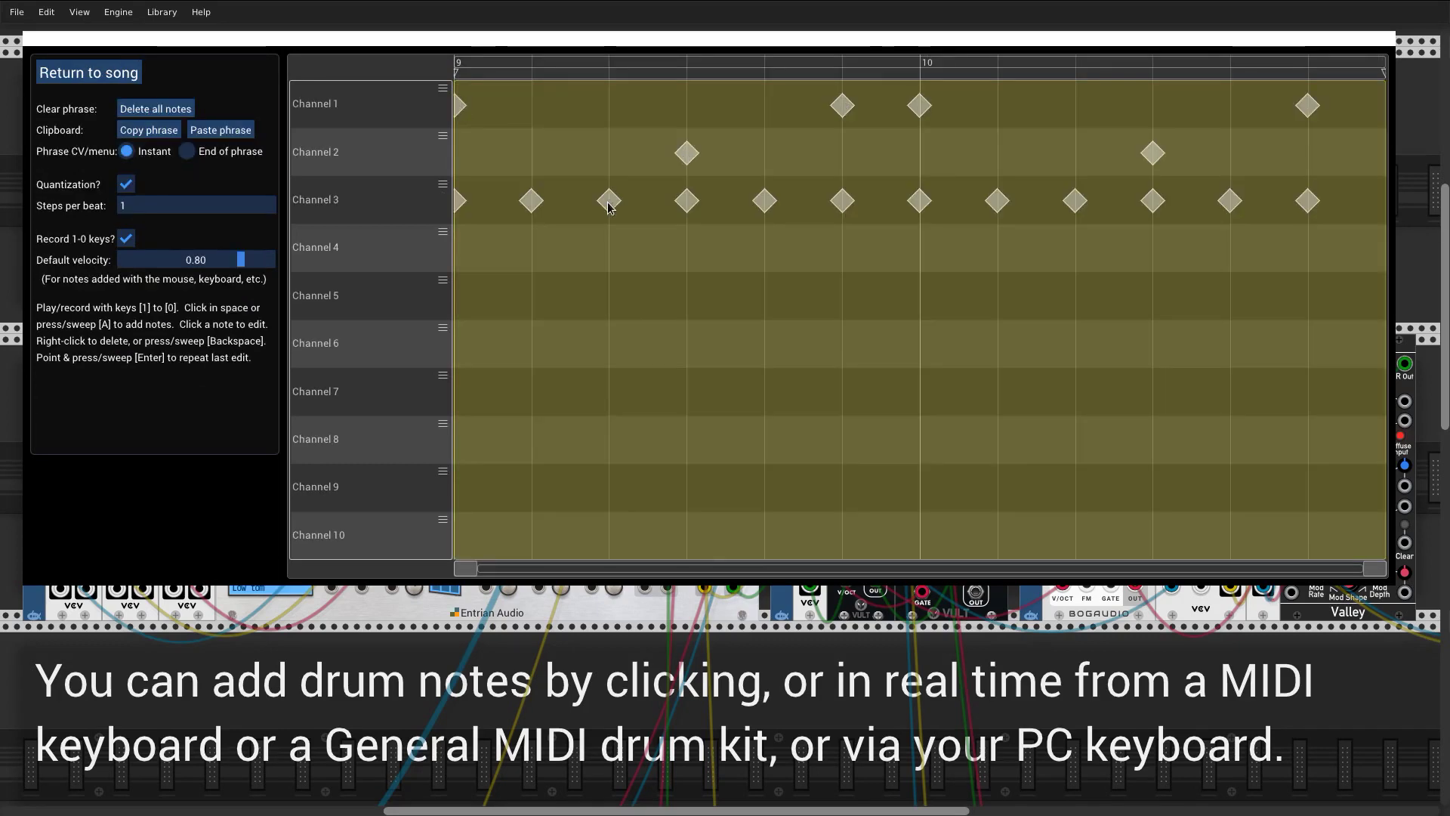
Accent the channel 1 note at the start of bar 10 and add an accented channel 7 note on the same beat
click(458, 106)
click(580, 394)
click(919, 106)
click(540, 253)
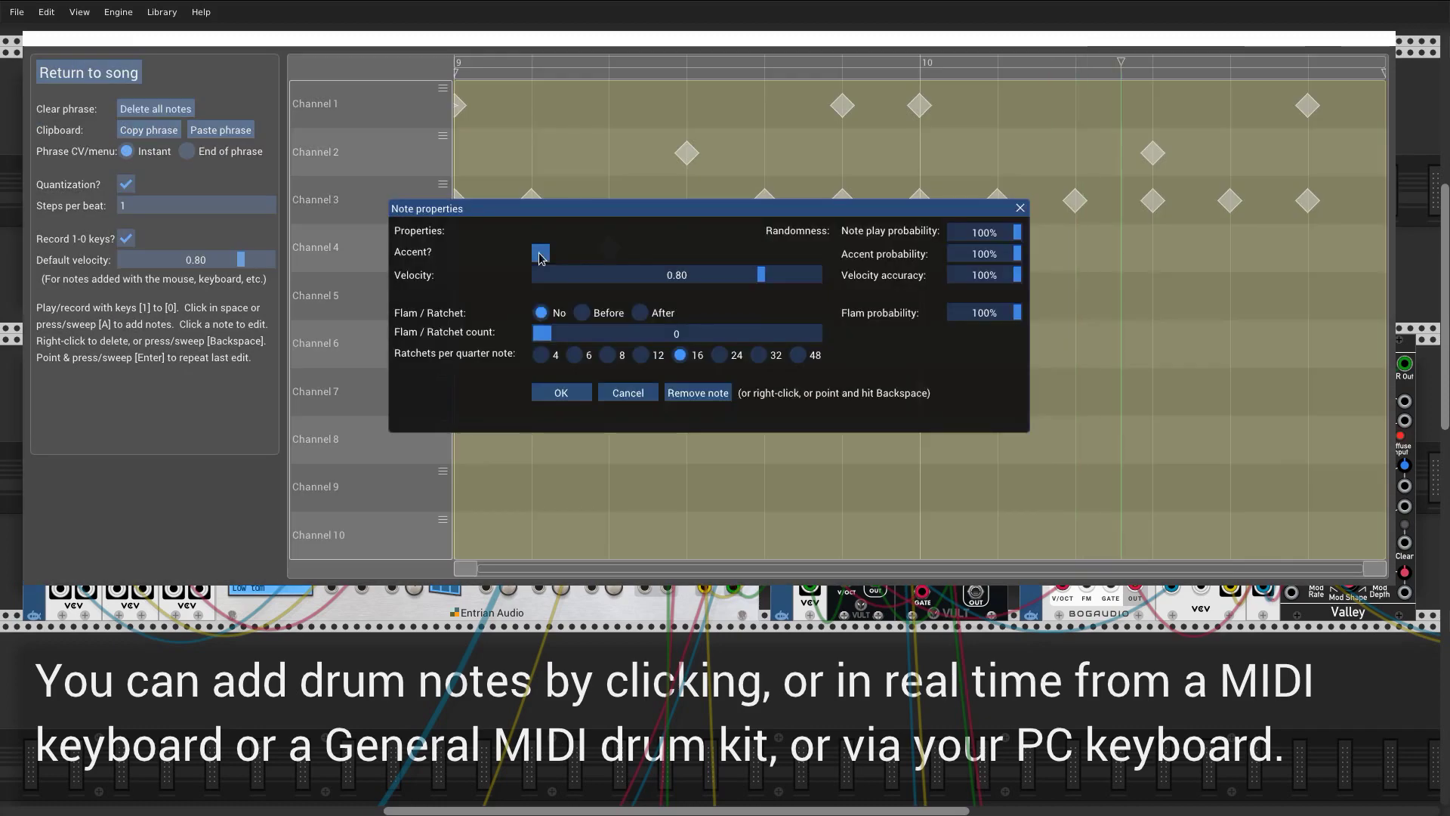
click(561, 393)
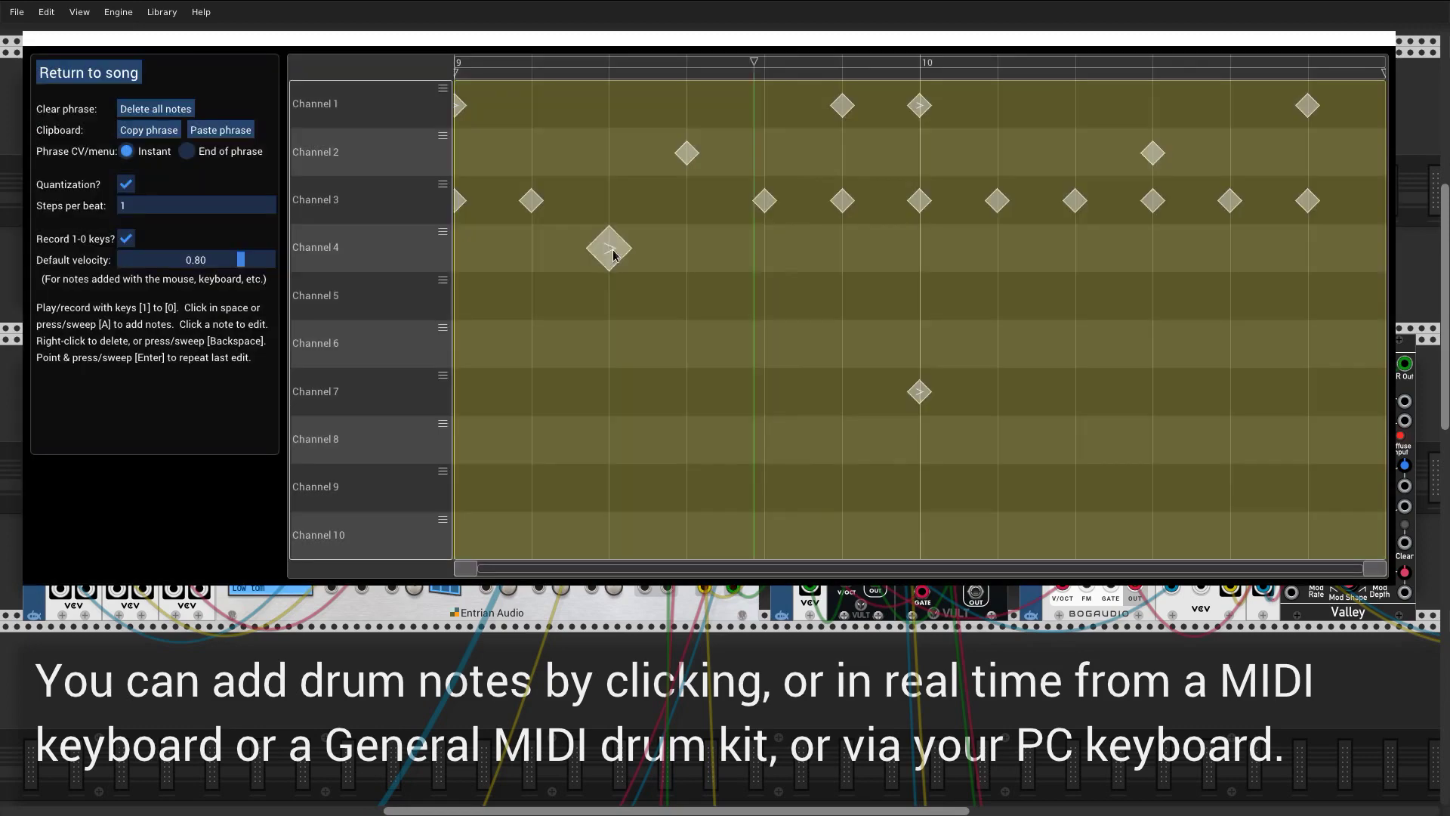
Shift the accented channel 4 note to beat 4 of bar 9, clear channel 3's beat 5 note and add one on beat 3
right_click(612, 250)
click(687, 247)
right_click(765, 200)
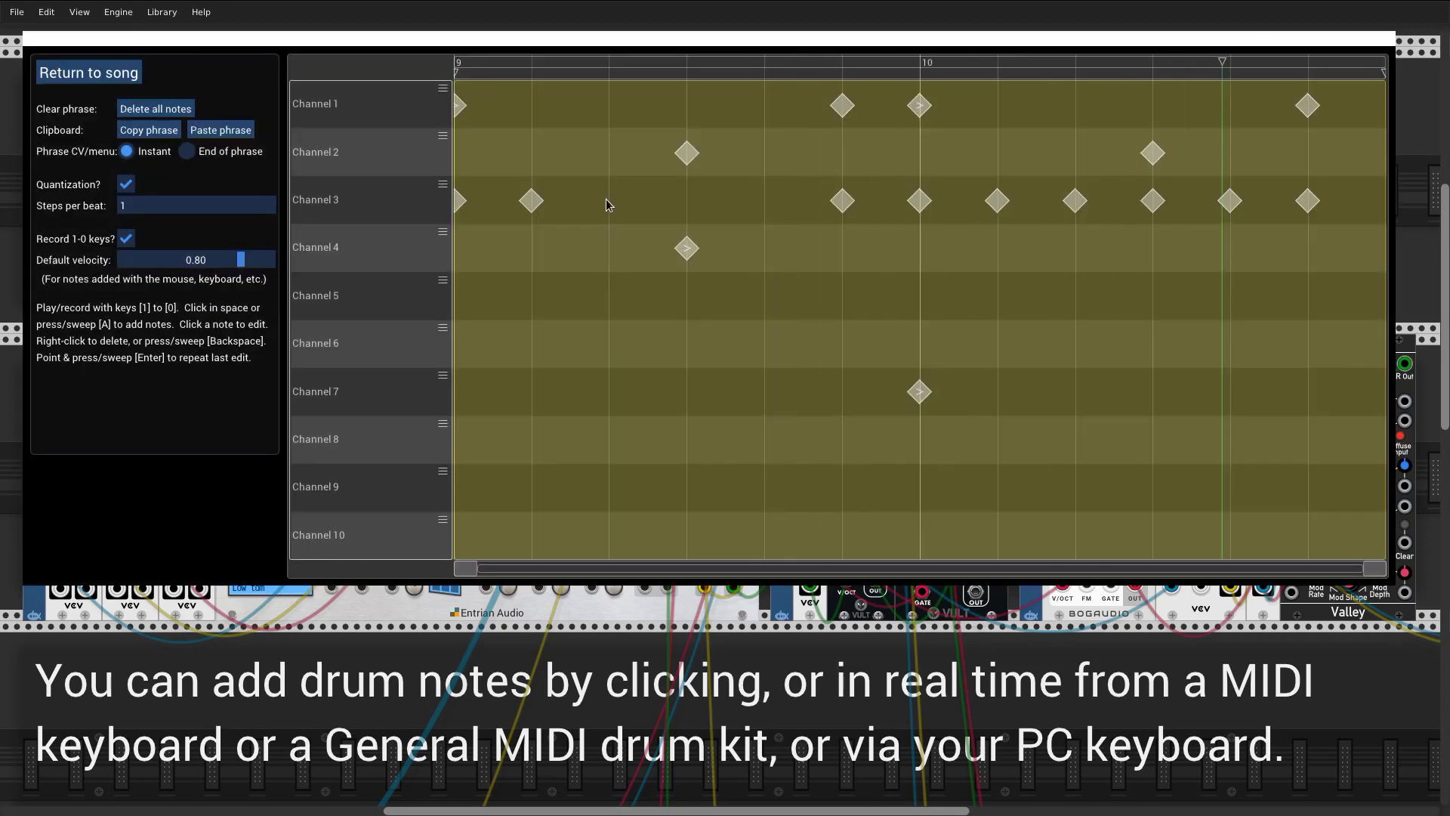
click(609, 200)
Set the play probability of channel 3's beat 2 note in bar 10 to 31%, repeat the edit on other notes and return to the song
click(997, 200)
click(973, 233)
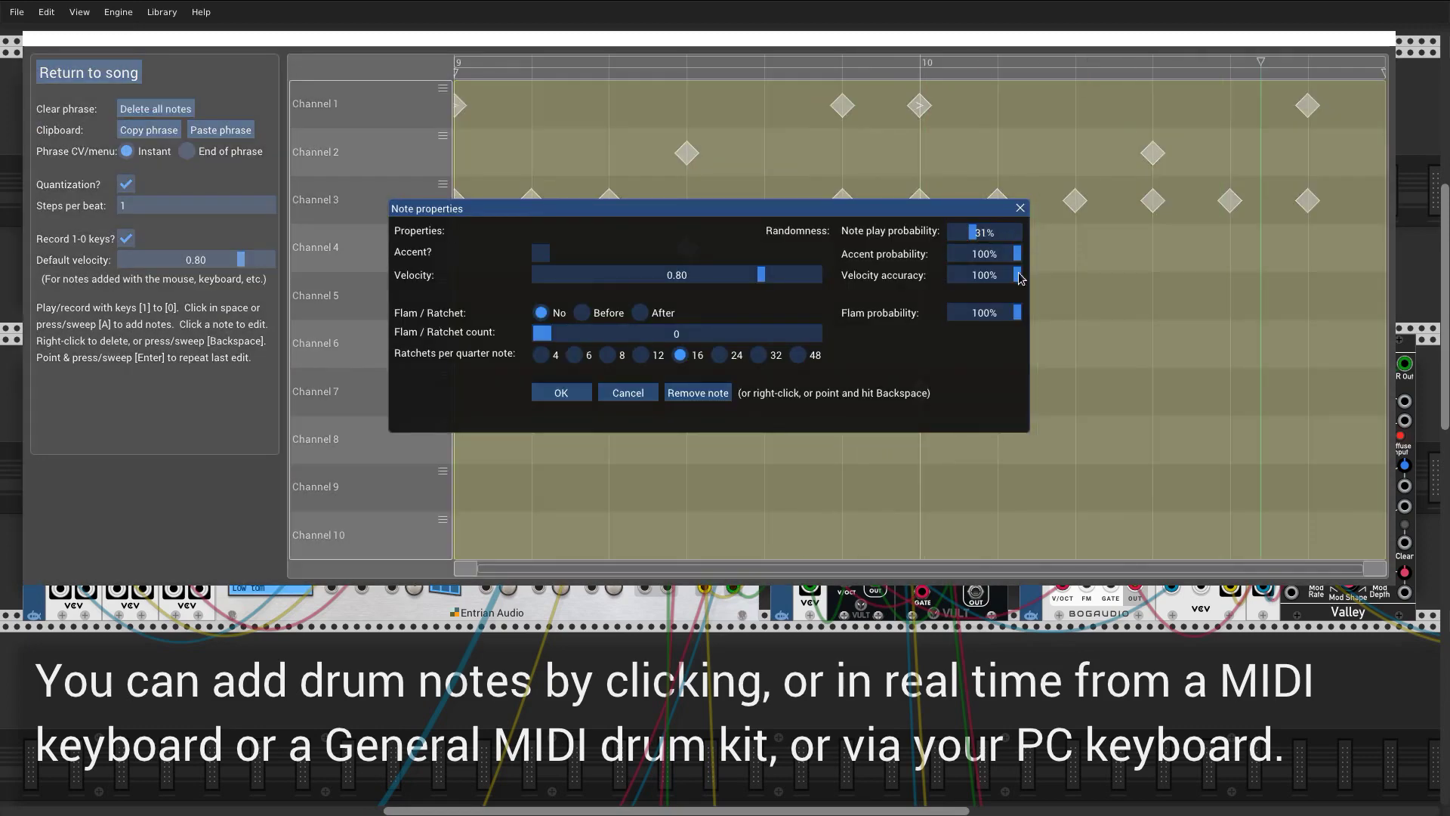
click(561, 393)
key(Return)
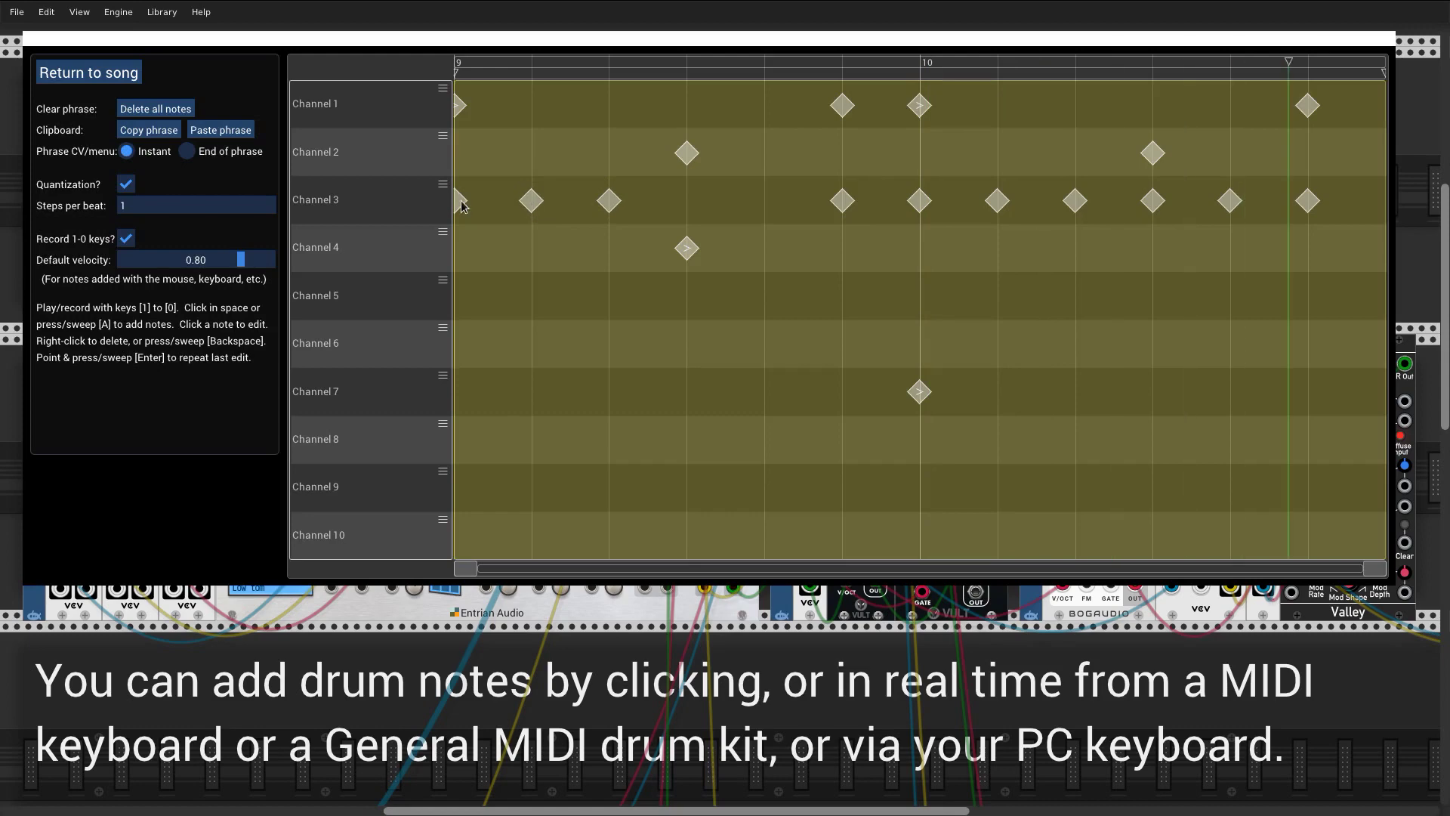
key(Return)
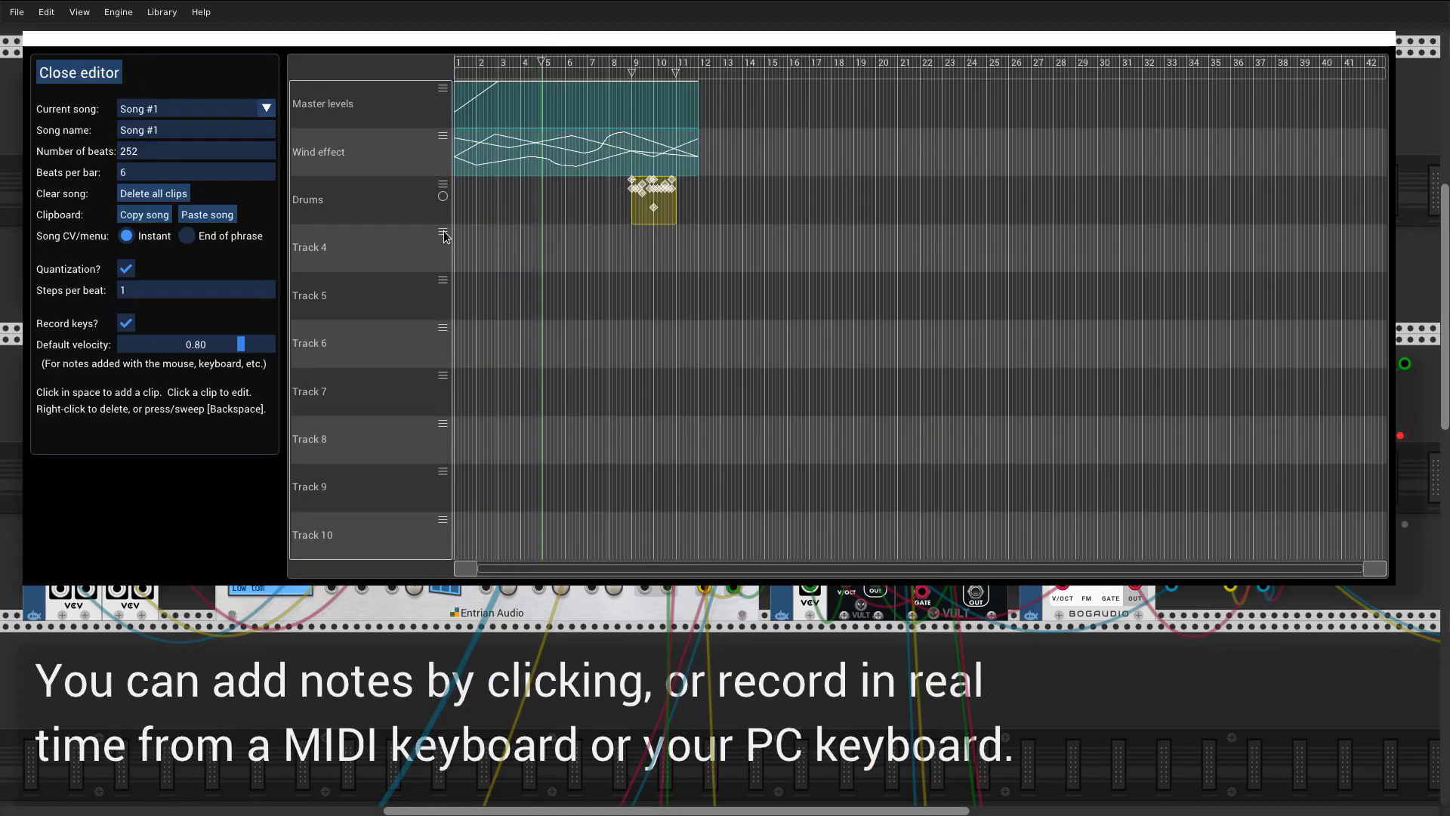
Rename Track 4 as "Bass" and add a melody clip on bars 9 and 10
click(443, 233)
text(Bass)
key(Return)
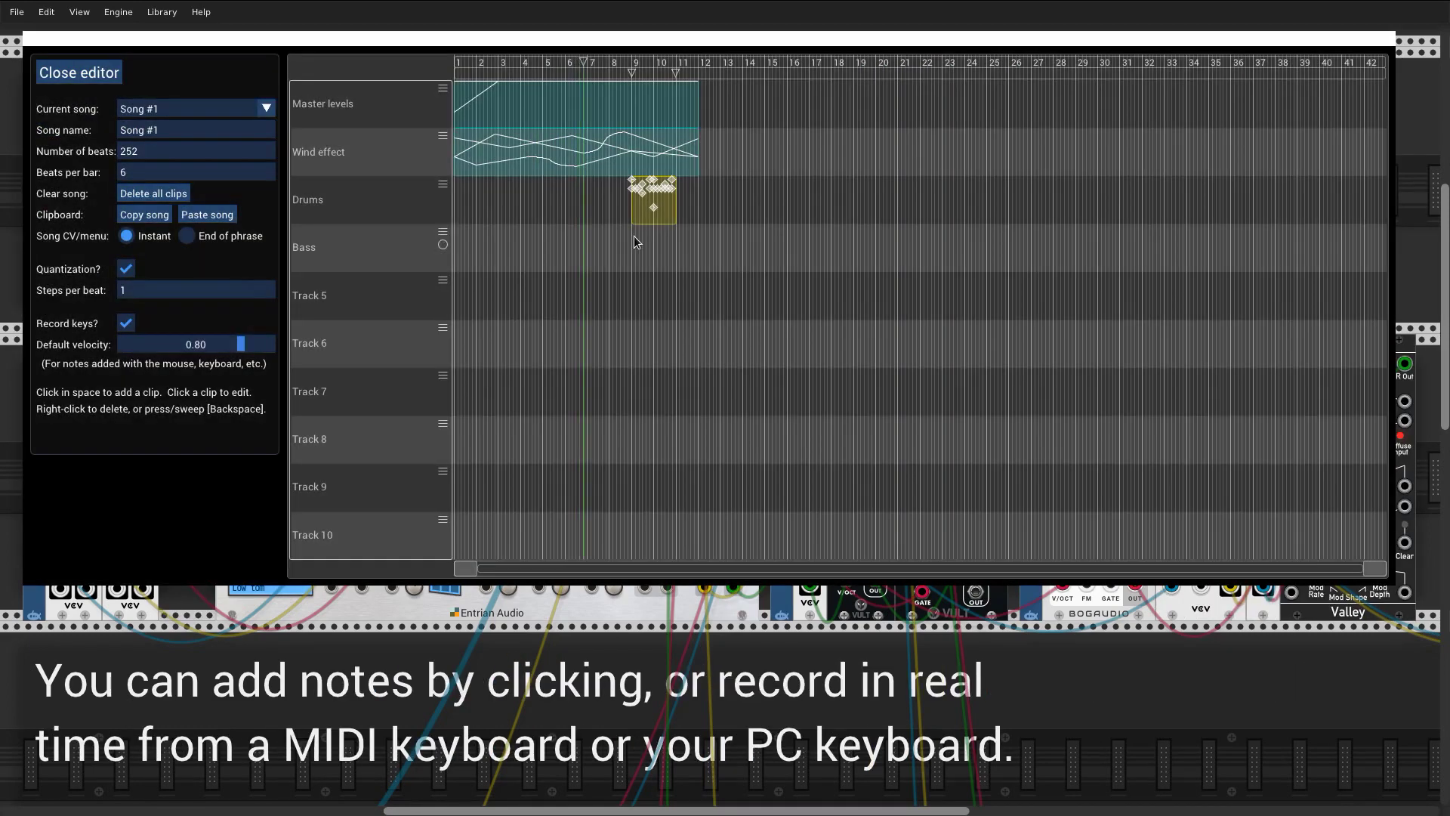
click(635, 243)
click(731, 207)
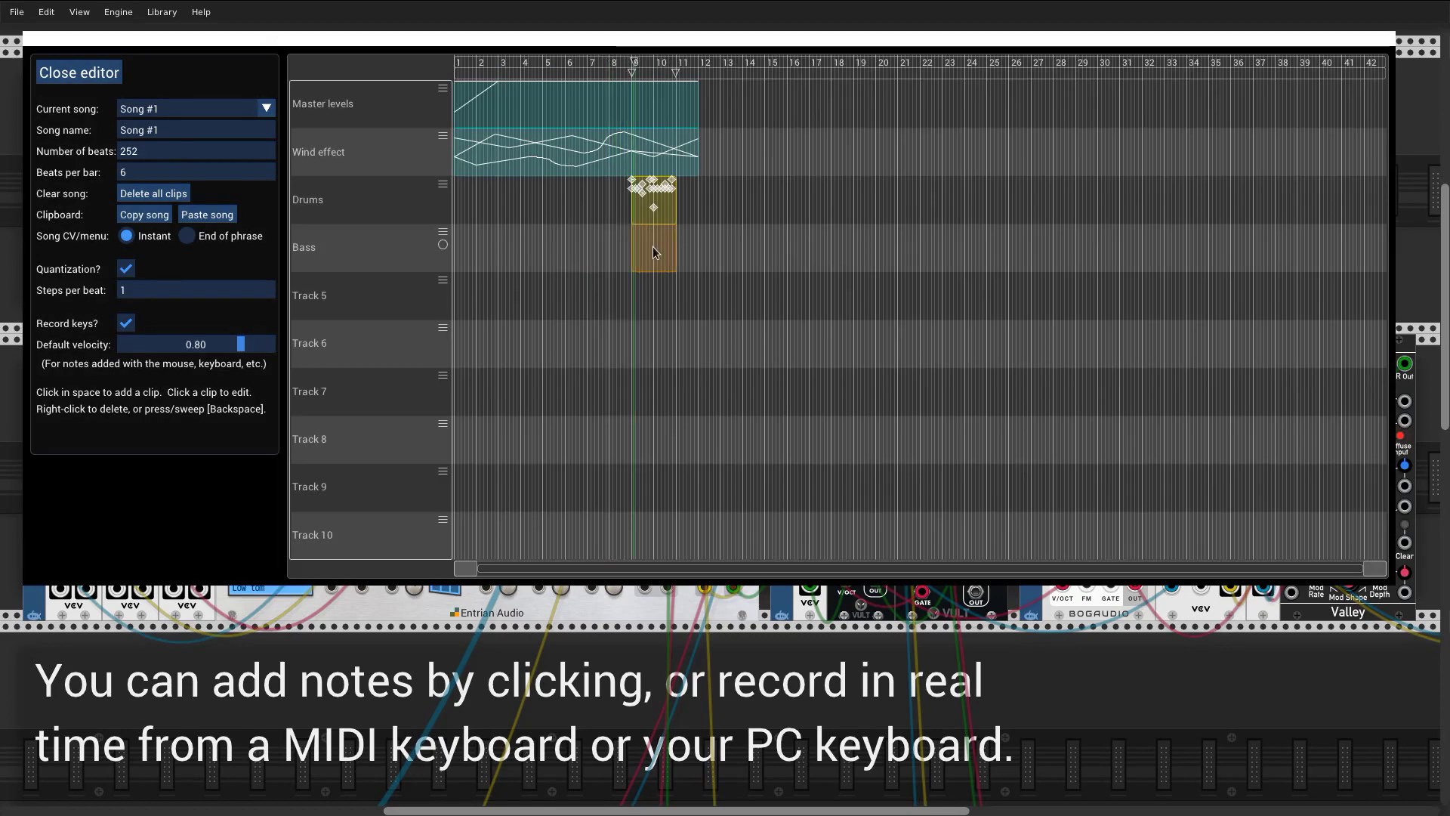
Open the Bass clip, paint a low bass line of short notes across bars 9 and 10, and return to the song
click(648, 247)
click(619, 482)
drag(717, 483, 686, 482)
click(693, 454)
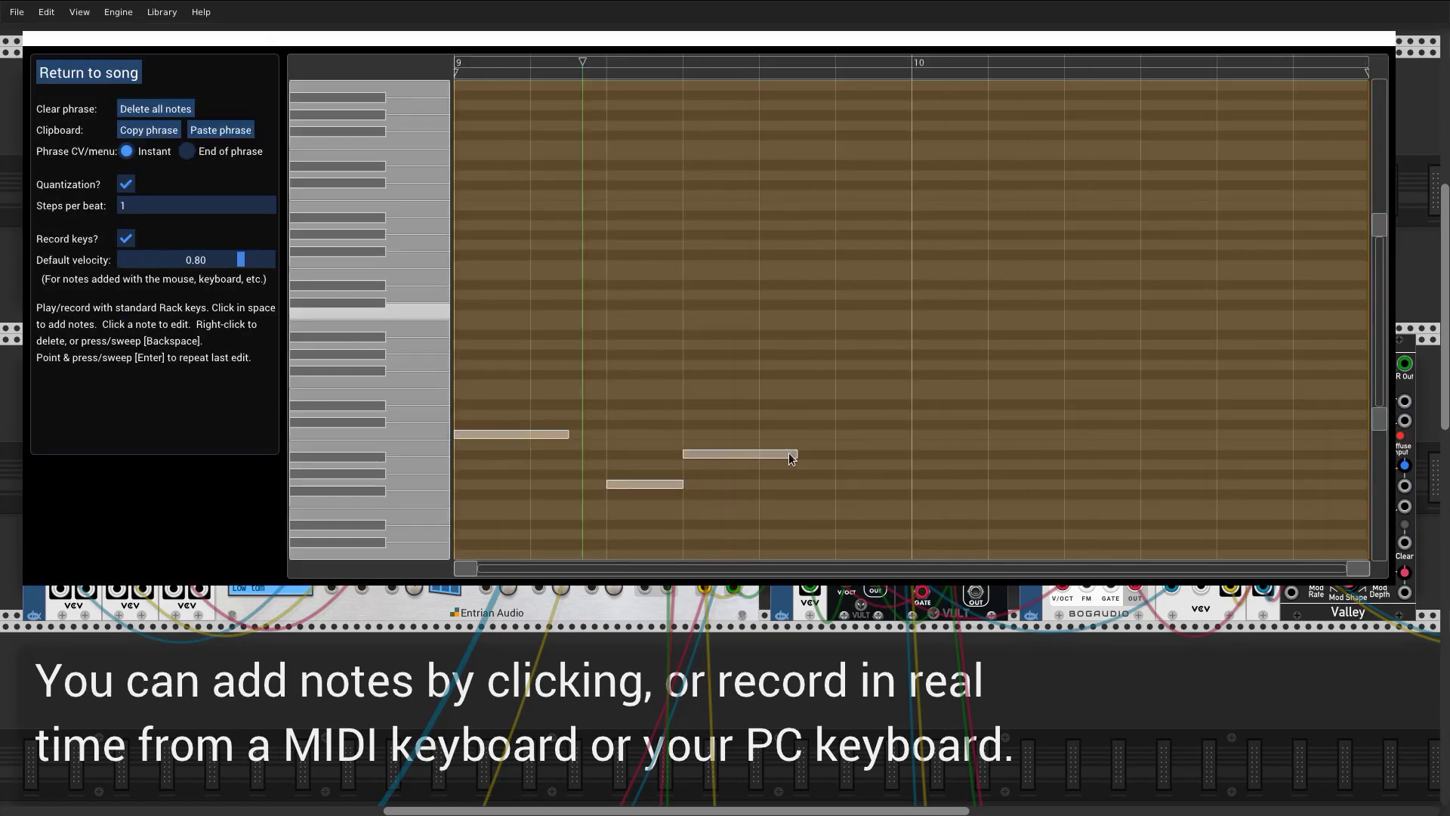
drag(790, 453, 759, 453)
click(846, 433)
drag(944, 438, 985, 435)
drag(1068, 484, 1247, 459)
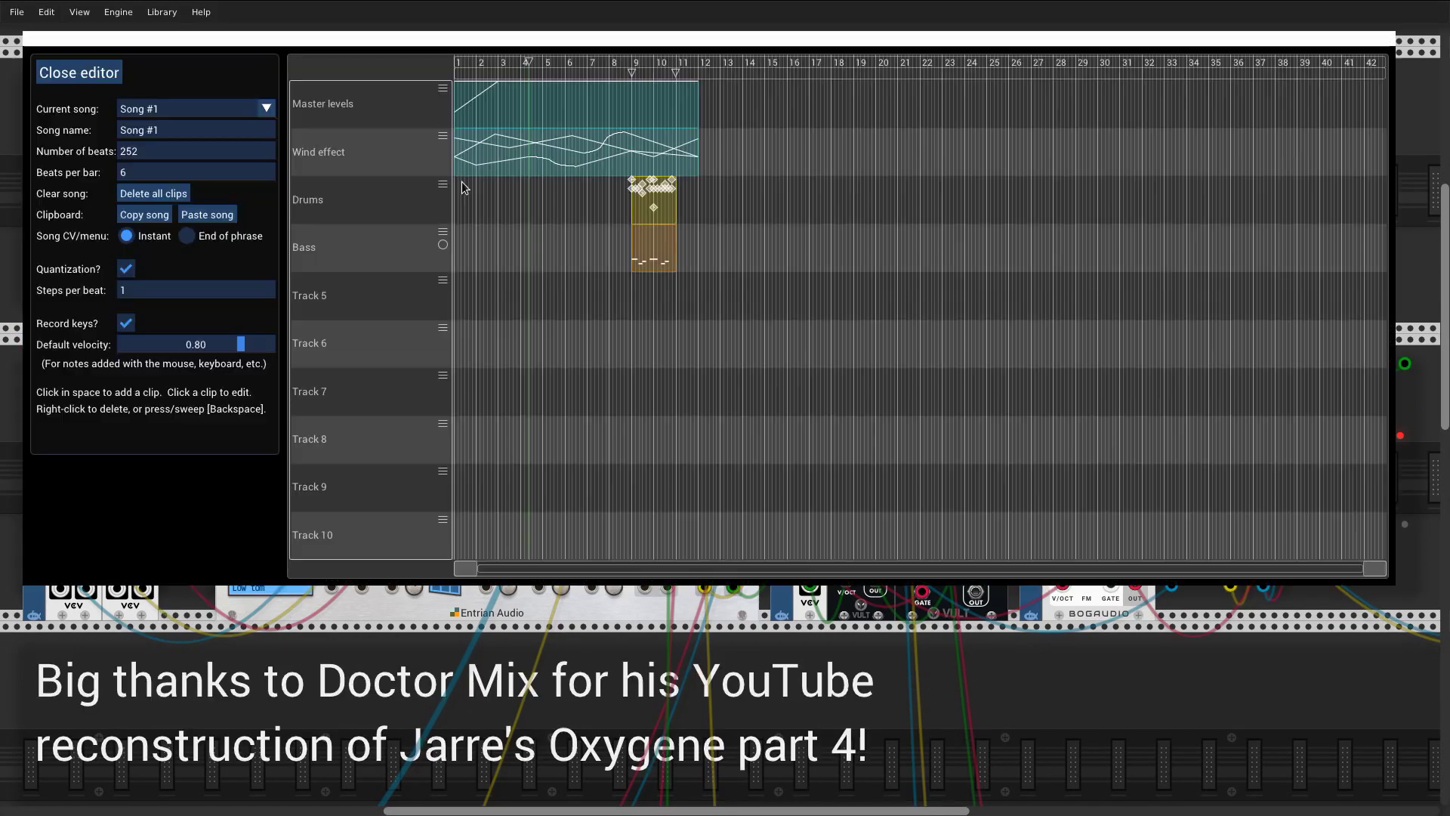
Rename Track 5 as "Arpeggio" and add a CV / Gate clip at bar 13
click(444, 283)
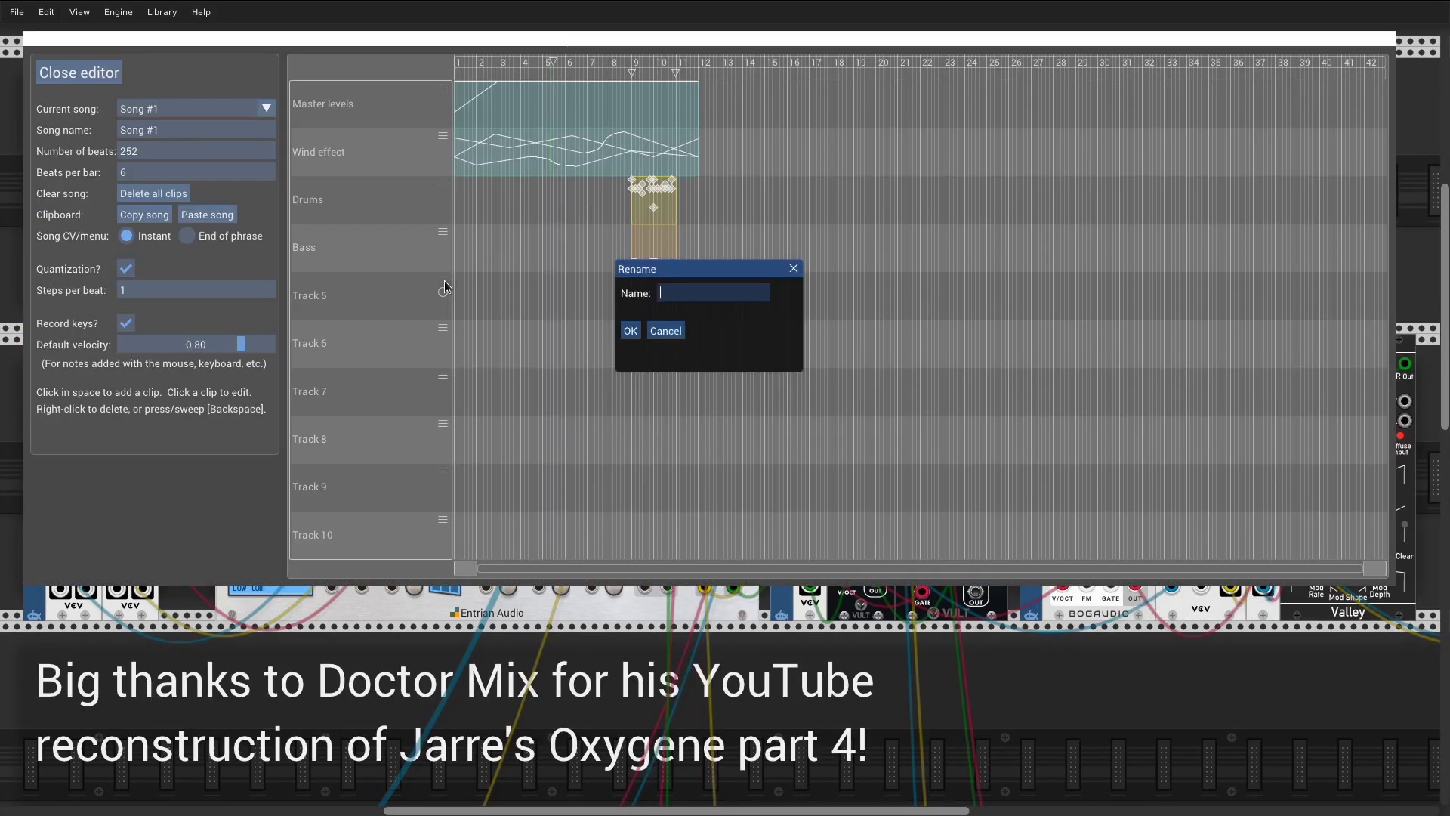
text(Arpeggio)
key(Return)
click(722, 293)
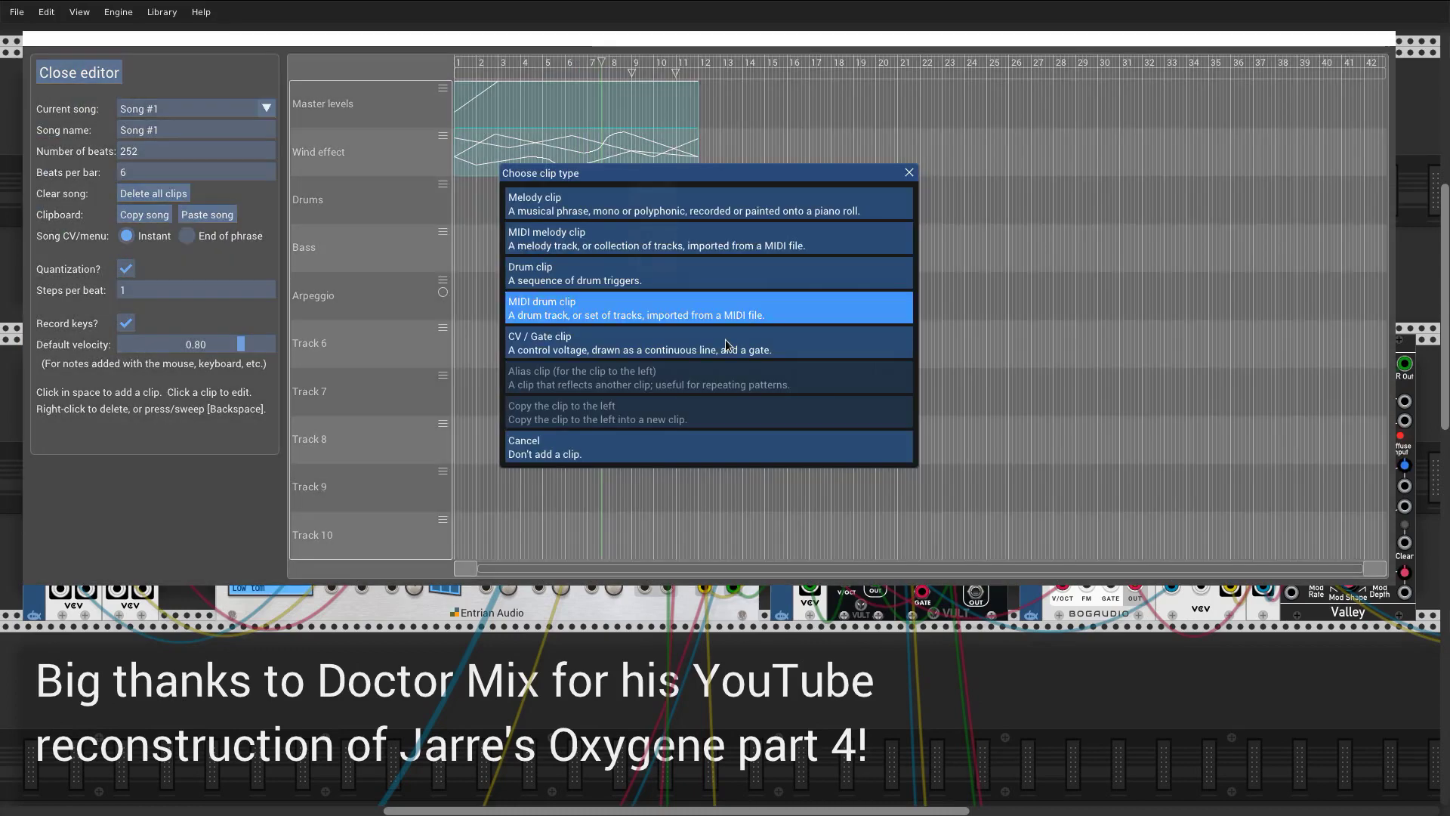
click(725, 343)
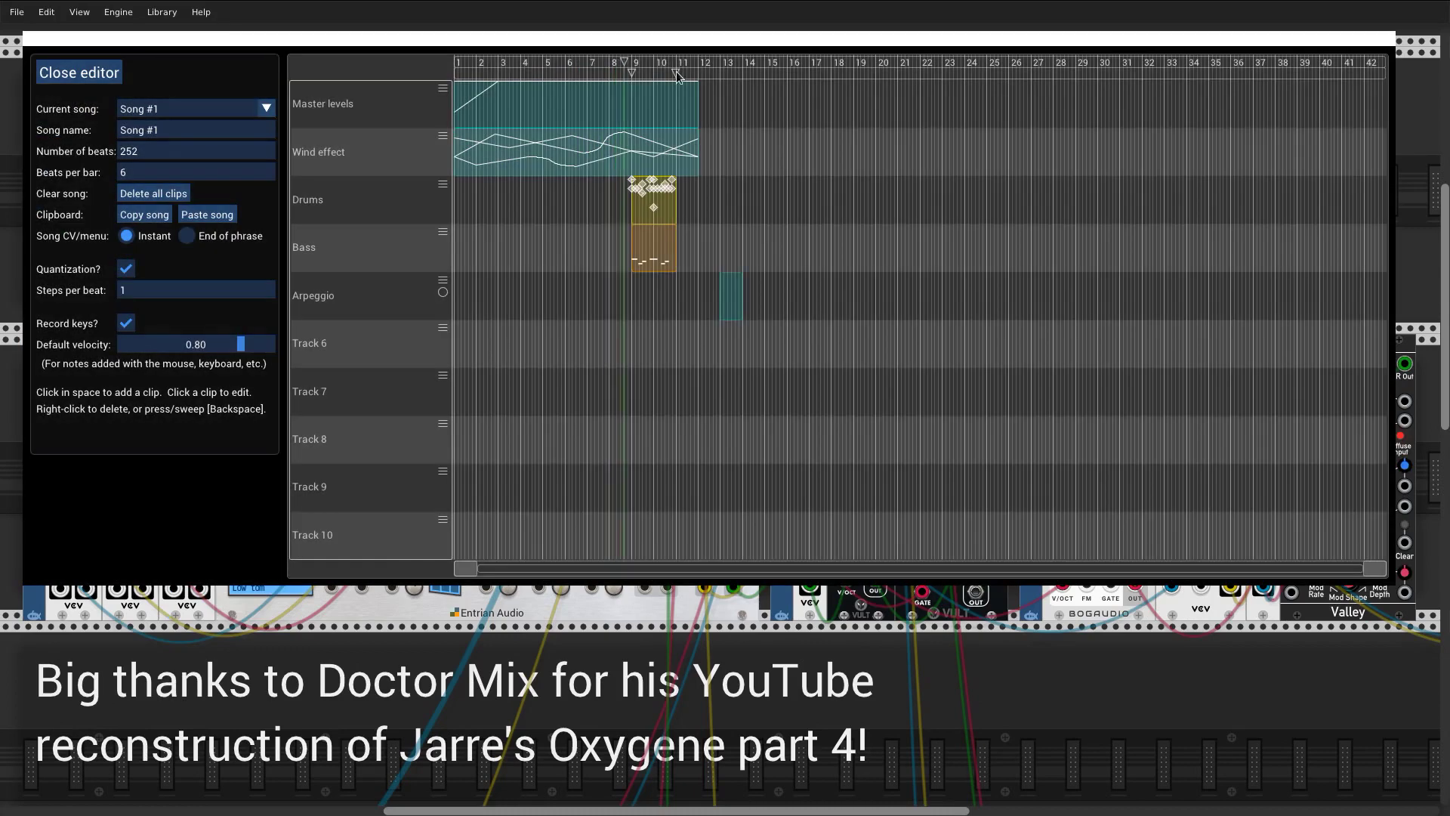
Open the Arpeggio clip, add a pulse of about 6 V on beat 1, set 4 steps per beat and shorten the pulse to half a beat
click(730, 290)
click(526, 207)
click(253, 206)
key(BackSpace)
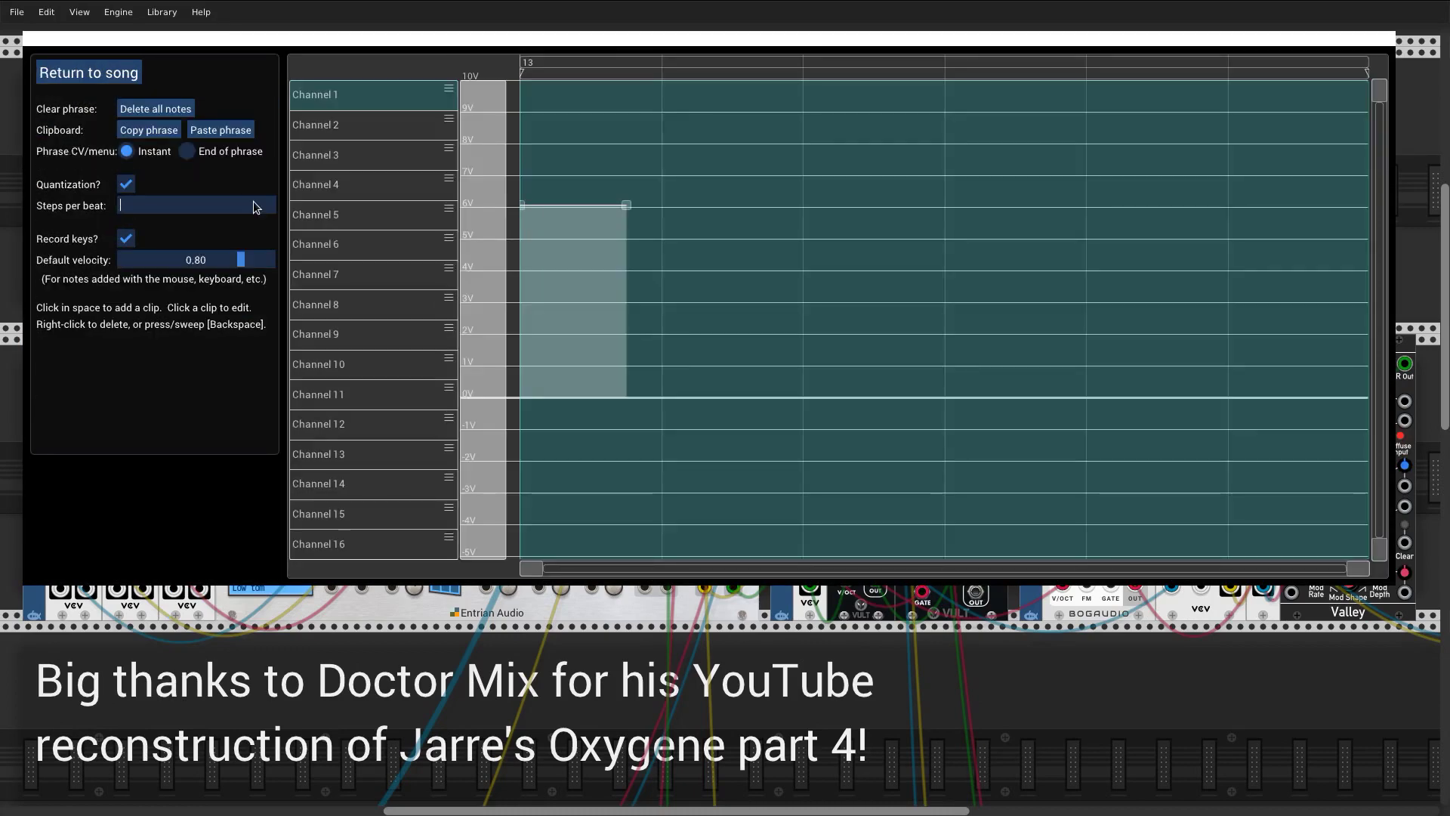
text(4)
drag(626, 206, 591, 206)
Add half-beat pulses of about 4 V, 2.5 V and 7 V on beats 2, 3 and 4 of the Arpeggio clip
click(680, 278)
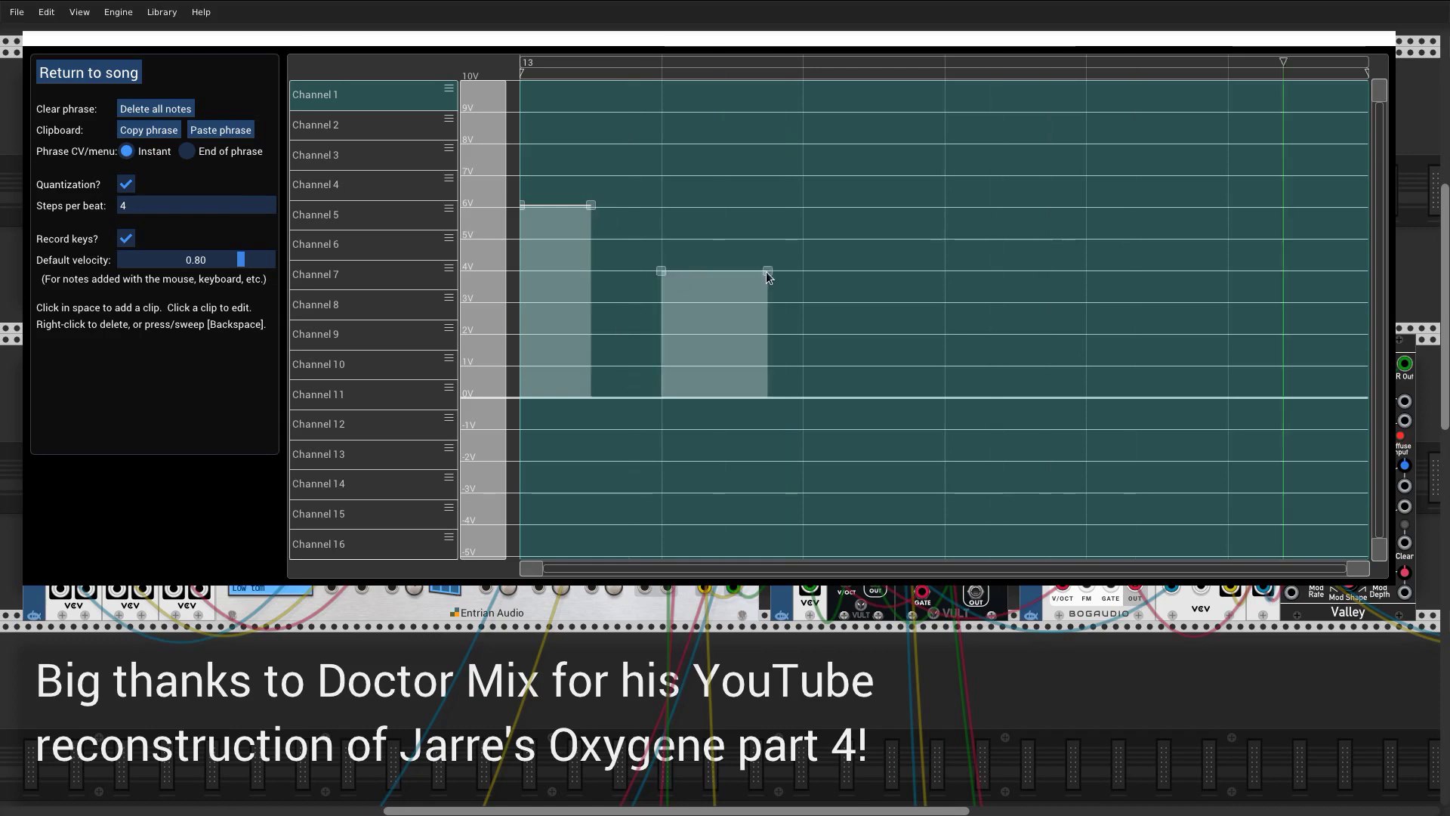
drag(767, 272, 736, 274)
click(937, 333)
drag(937, 333, 874, 317)
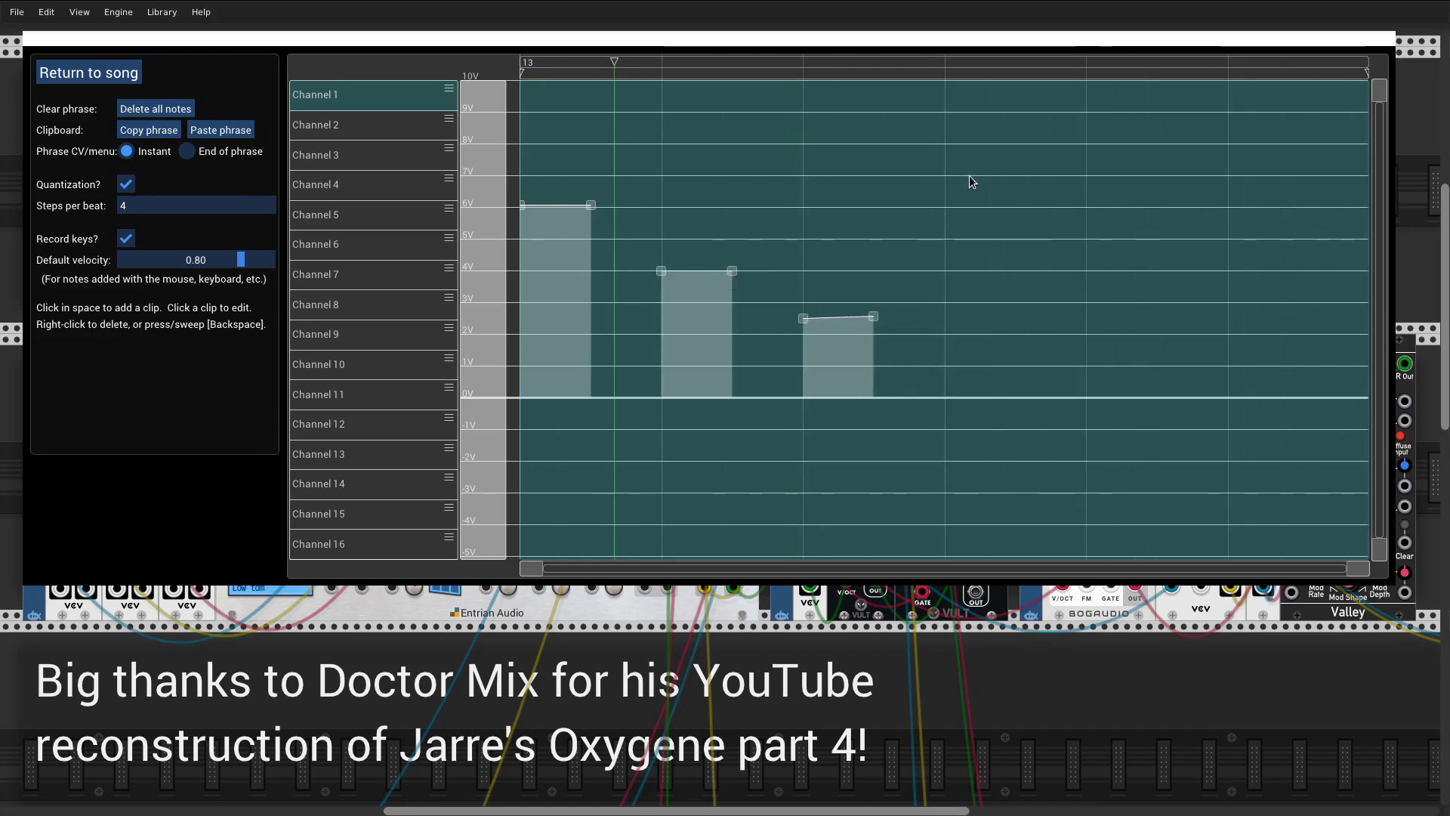
click(974, 181)
drag(978, 181, 948, 180)
drag(1052, 181, 1015, 181)
Add half-beat pulses of about 5.5 V on beat 5 and 2 V on beat 6 of the Arpeggio clip
click(1136, 227)
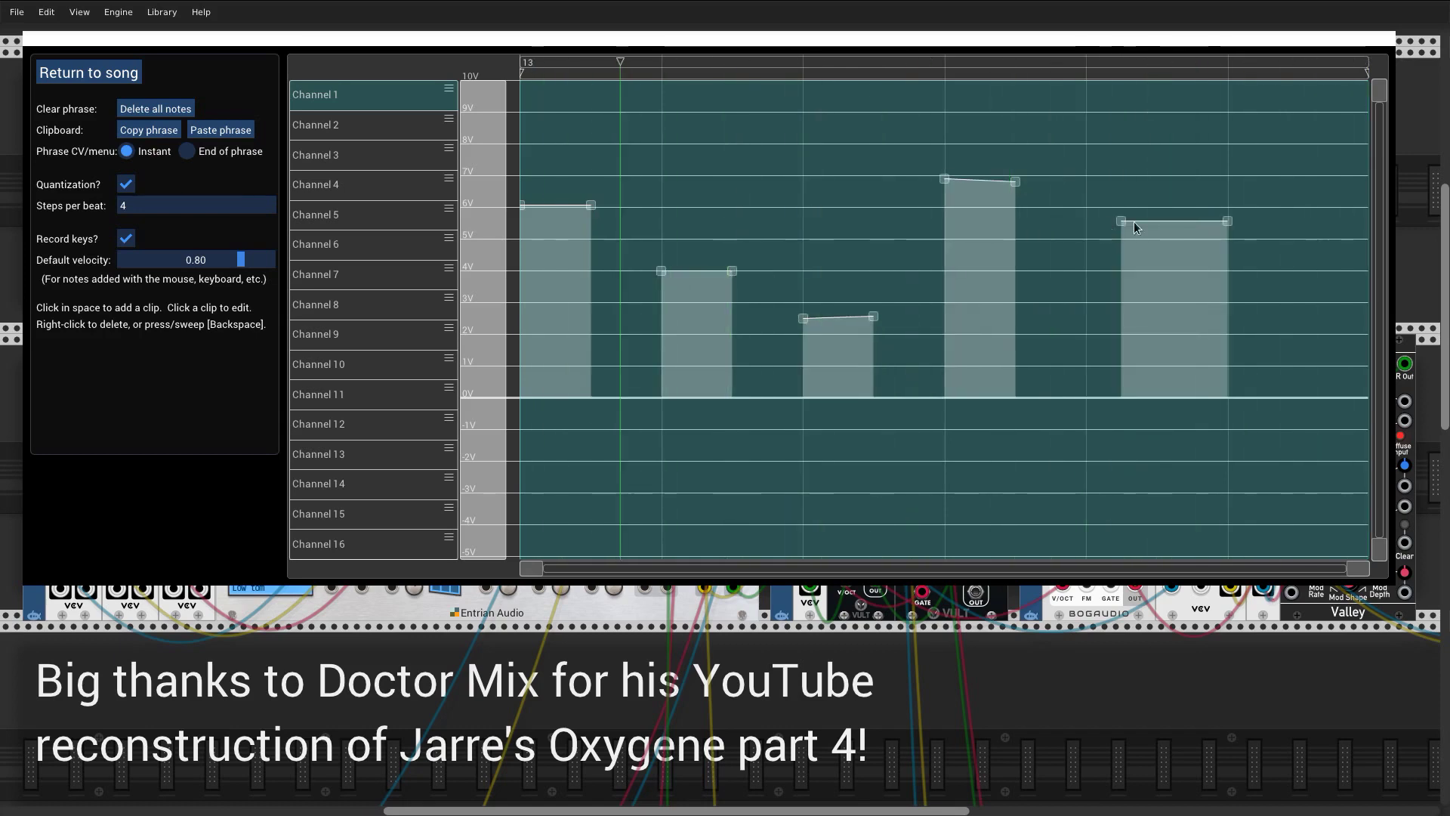
drag(1136, 227, 1101, 225)
drag(1191, 226, 1157, 226)
click(1236, 333)
drag(1334, 332, 1298, 332)
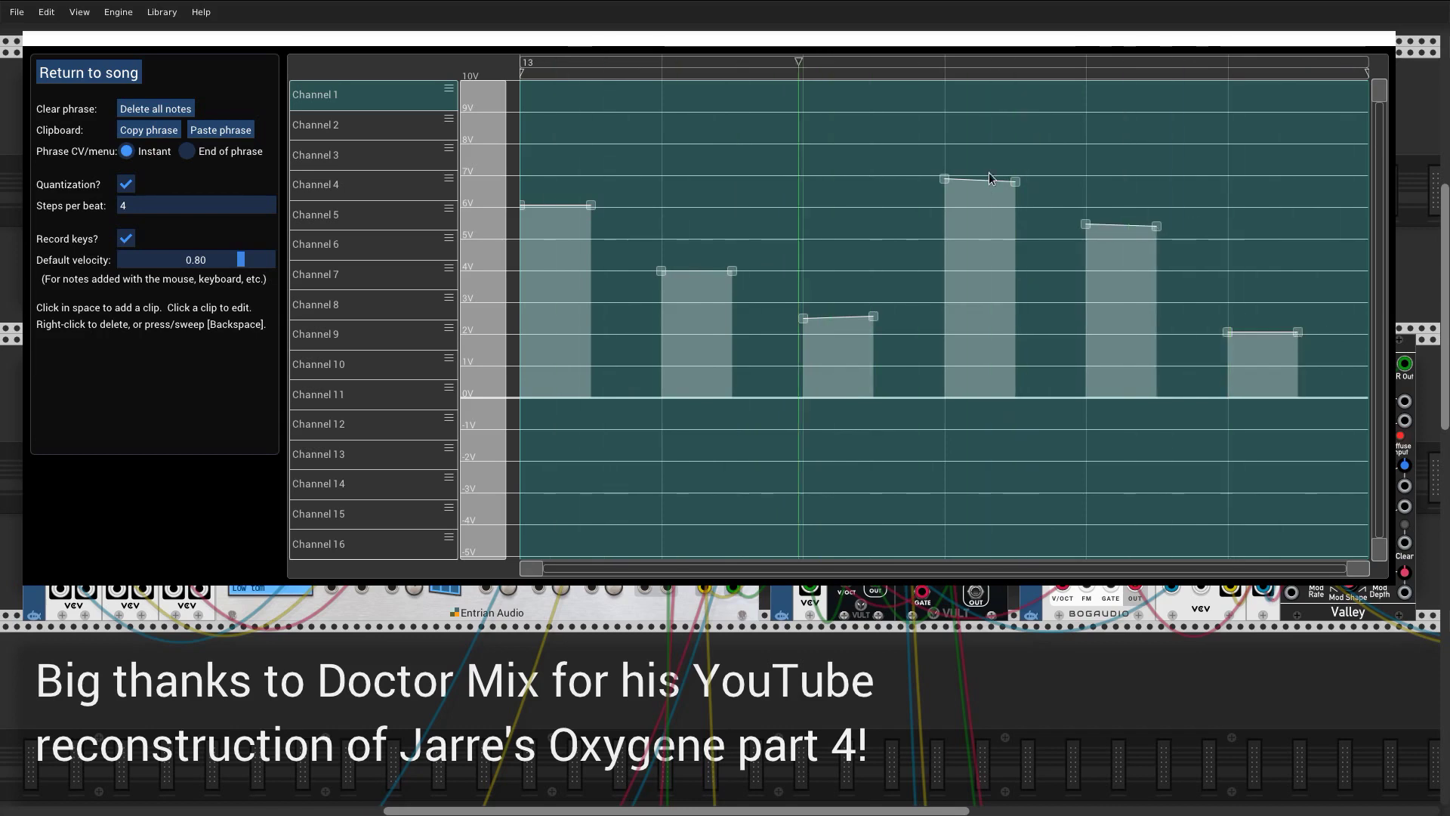
Raise the beat 4 pulse to about 7.5 V and beat 2 to 6 V, ramp beat 1 from about 5 to 9 V, and return to the song
drag(990, 178, 990, 155)
drag(699, 270, 699, 235)
drag(570, 262, 532, 231)
drag(591, 118, 626, 105)
drag(689, 241, 690, 214)
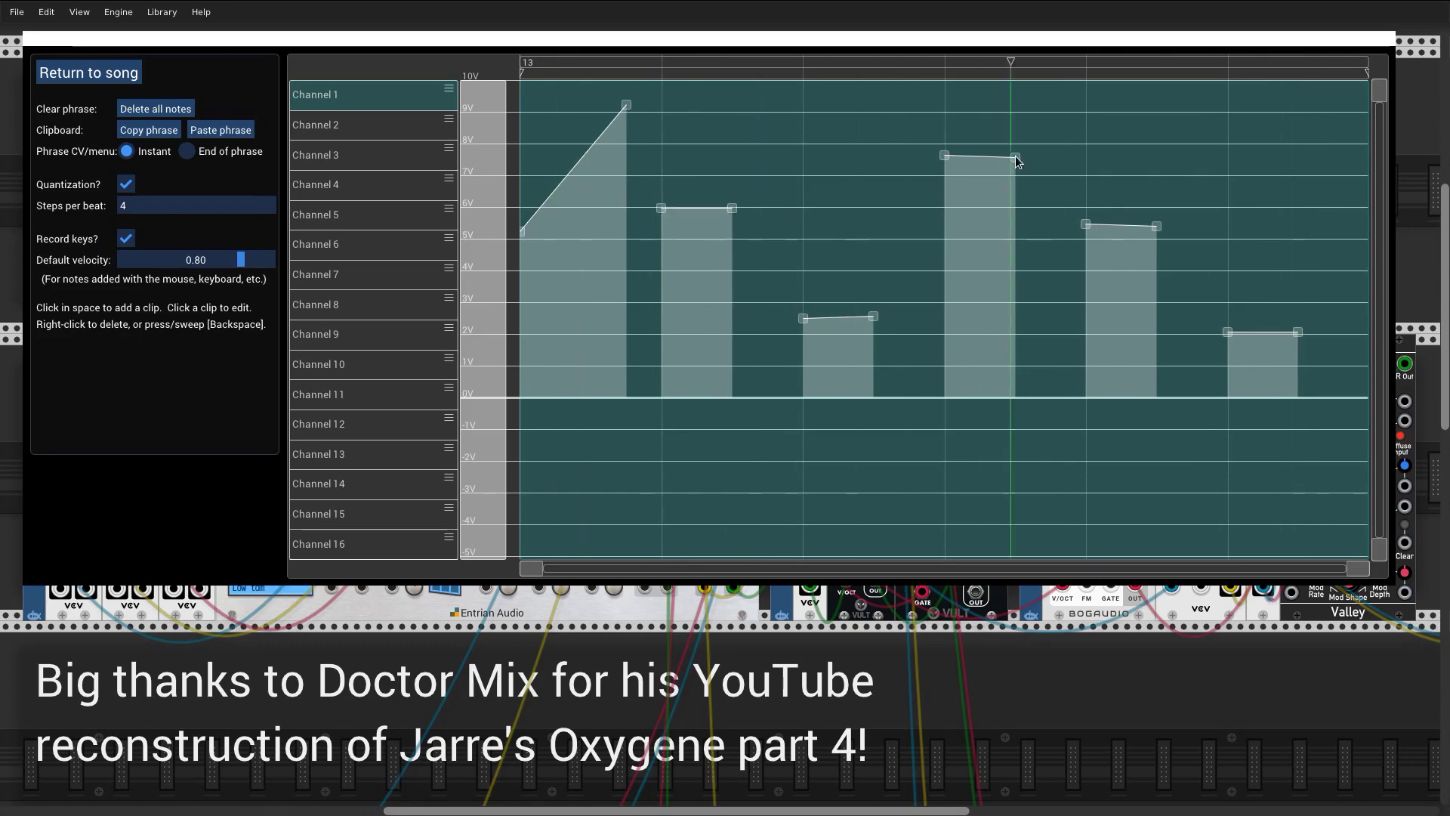
click(102, 73)
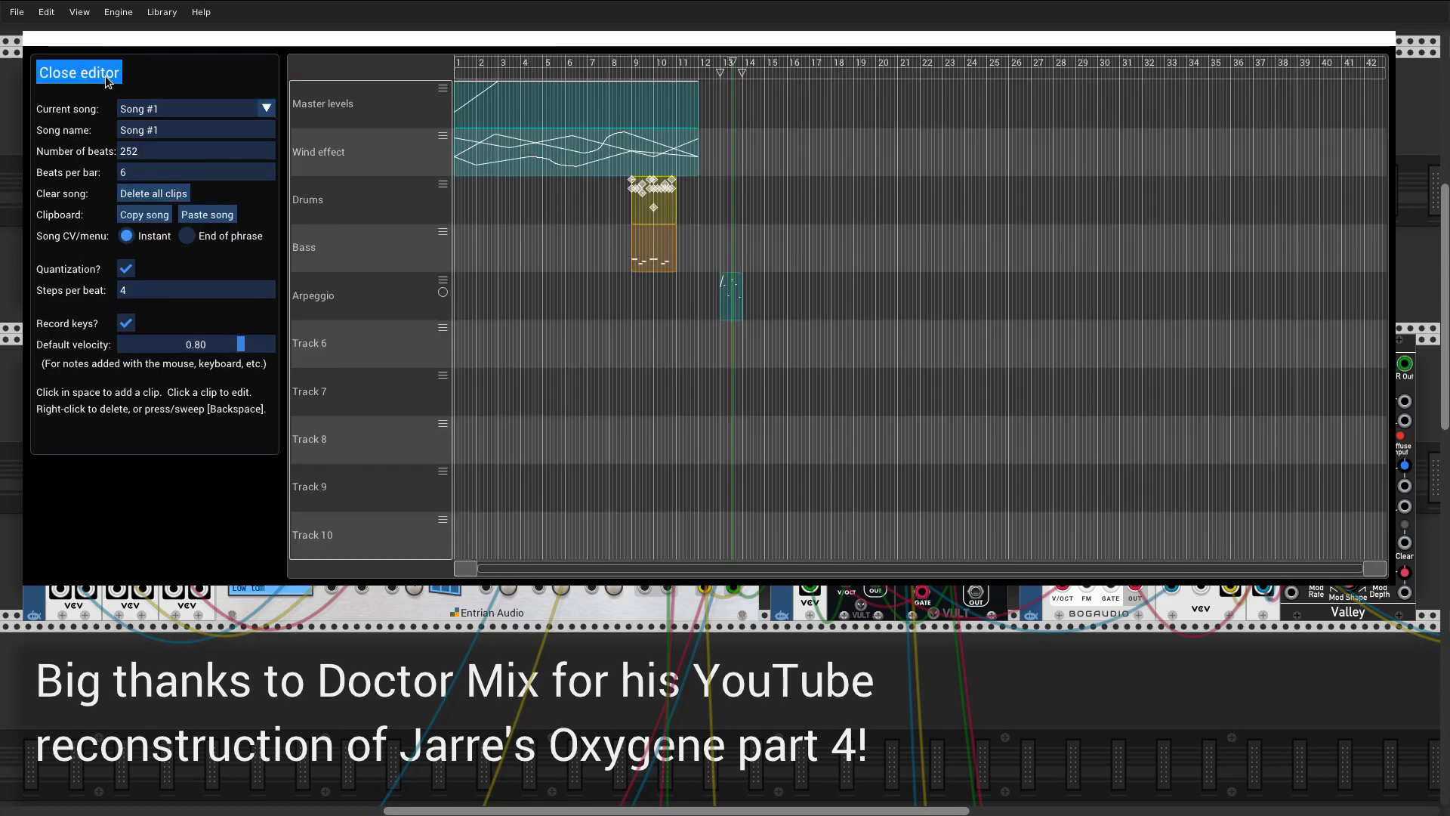
Close and reopen the timeline editor, and extend the Wind effect and Drums tracks through bar 42 with alias clips
click(106, 74)
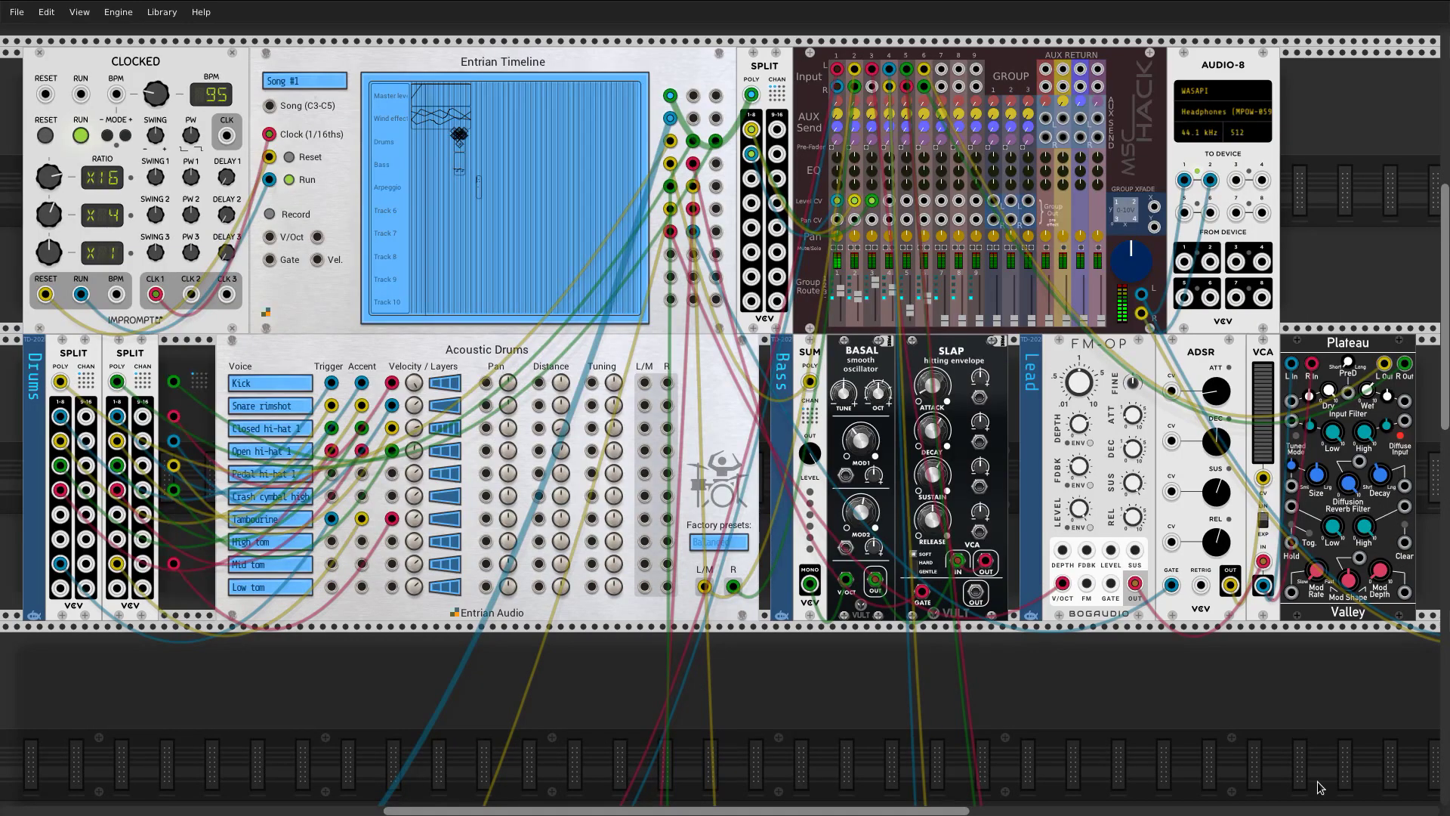
click(459, 249)
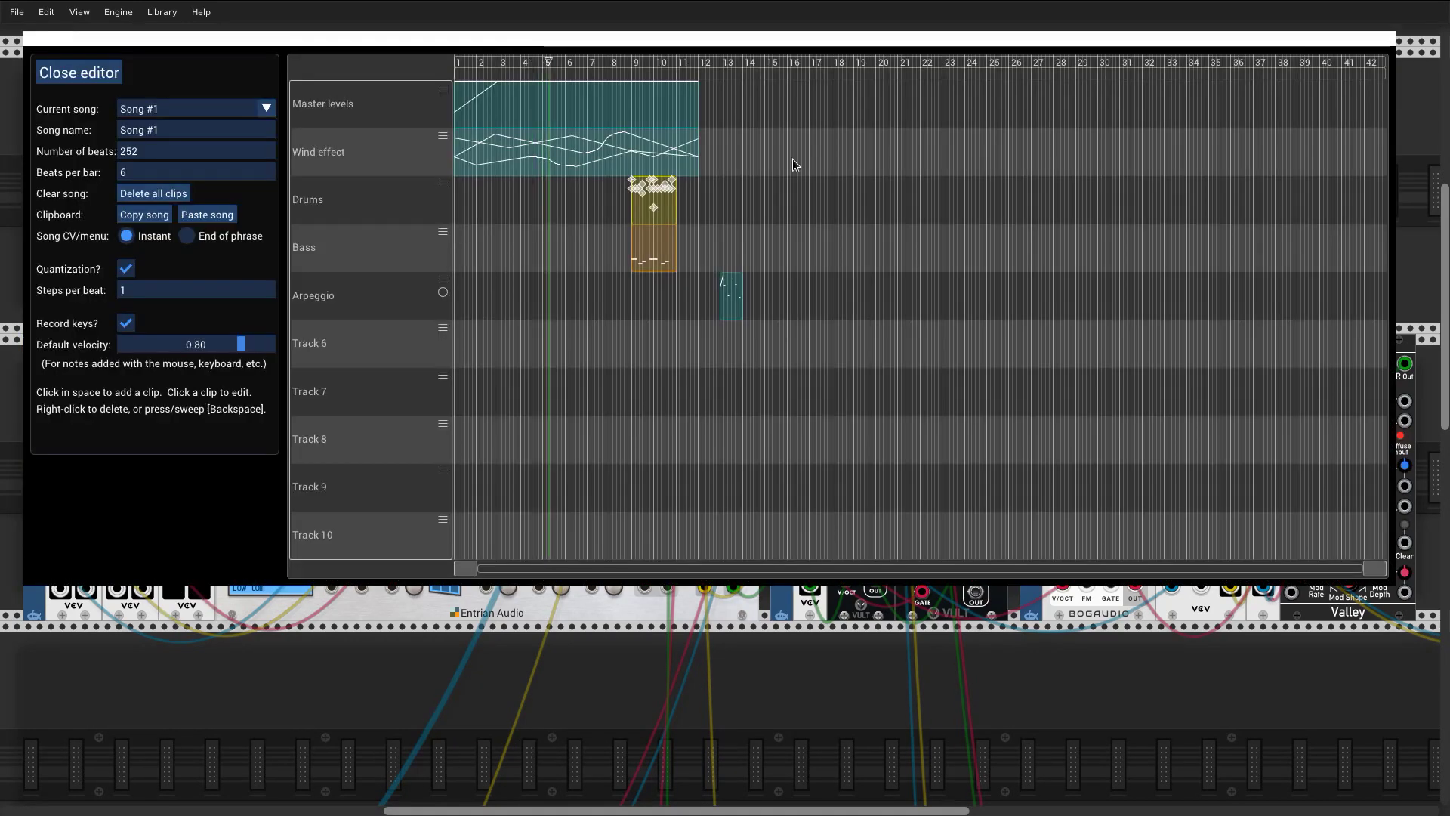
click(795, 155)
click(643, 375)
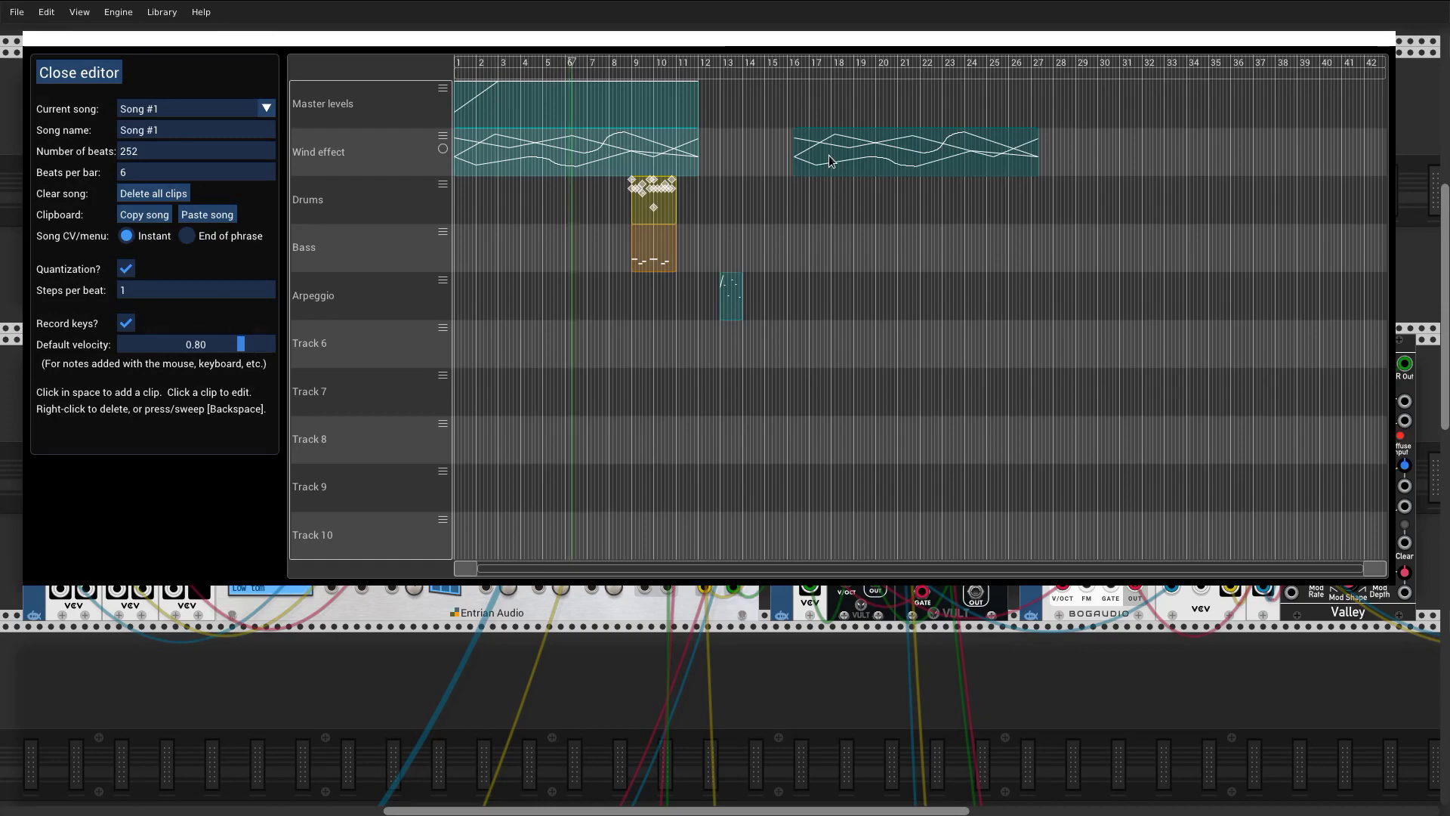
click(708, 210)
click(678, 382)
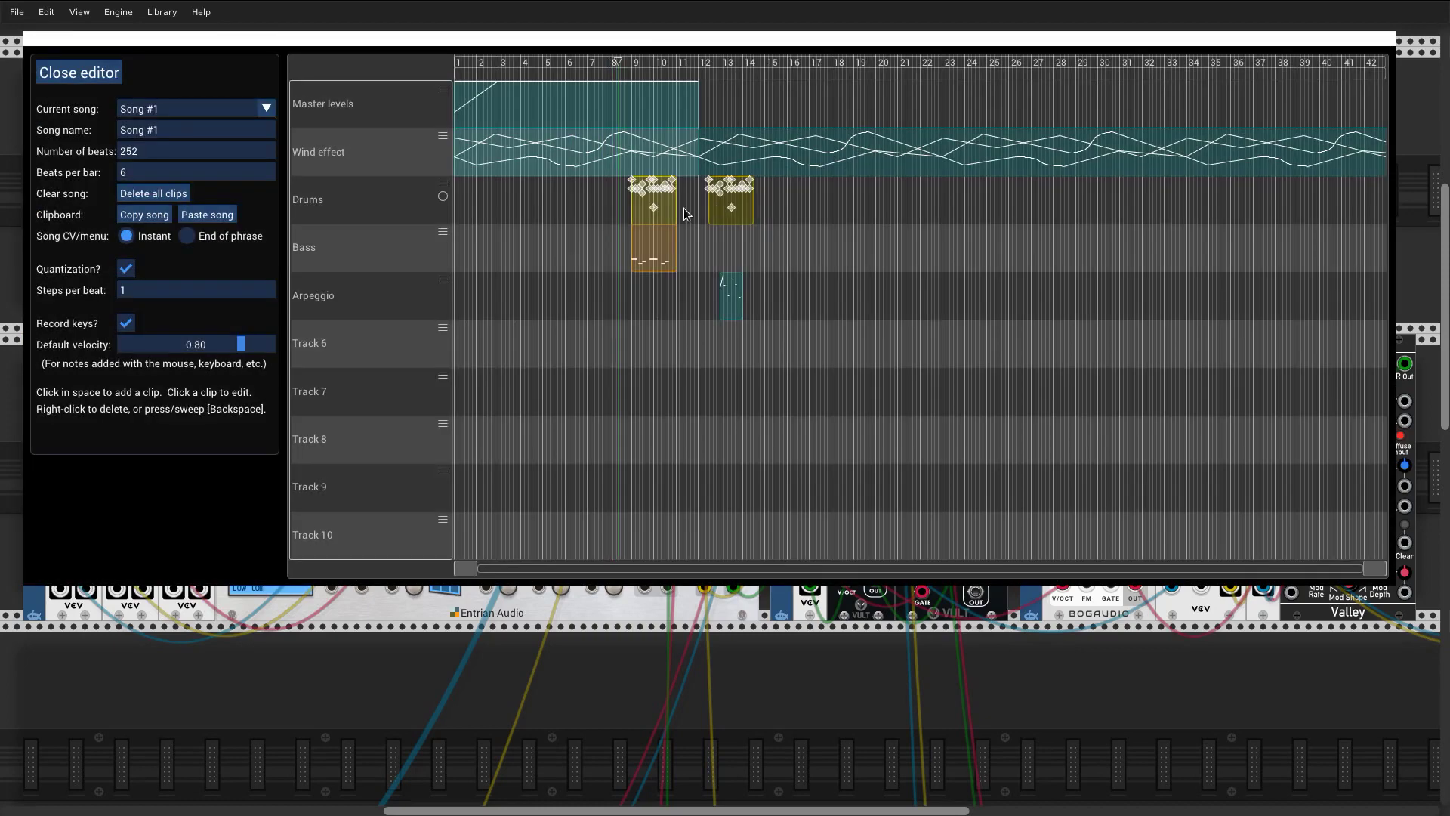
Copy the Bass clip into new two-bar clips at bars 25 and 33
click(705, 248)
click(687, 408)
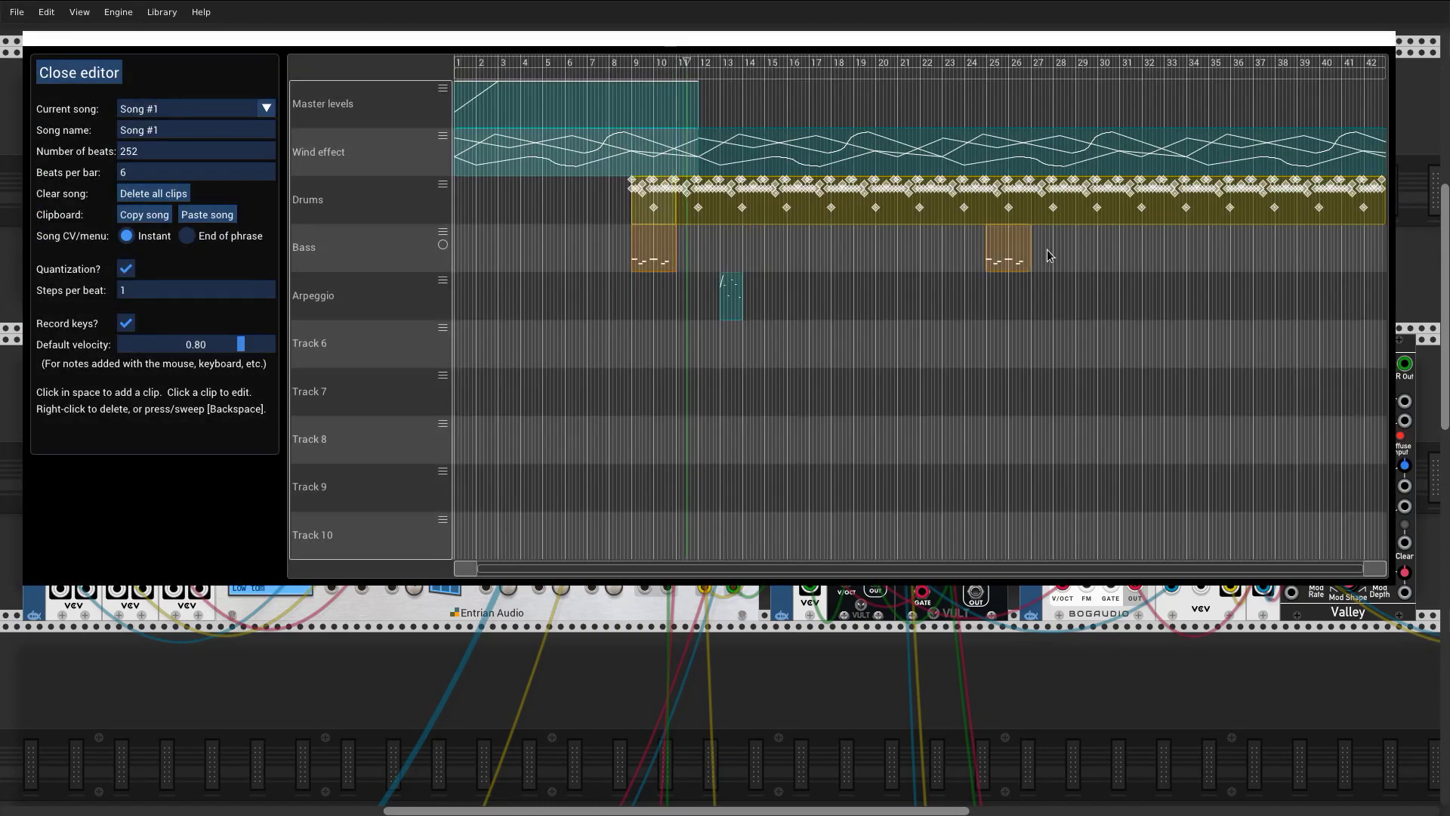
click(1009, 248)
click(816, 424)
drag(1057, 252, 1175, 252)
Fill the gaps in the Bass track with alias clips over bars 11 to 24, 27 to 32 and 35 to 42
click(806, 249)
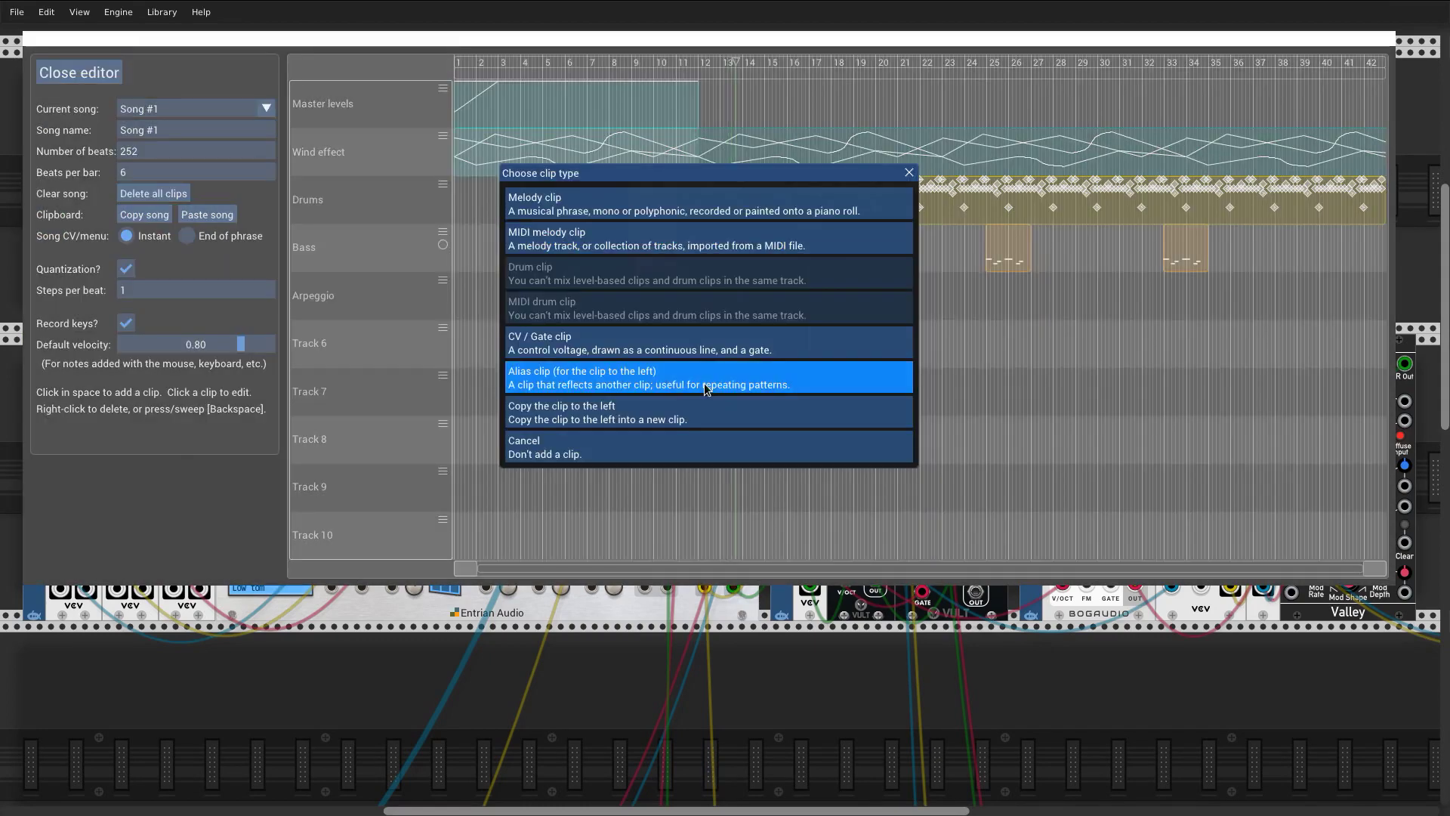
click(705, 388)
drag(812, 253, 985, 252)
click(1068, 253)
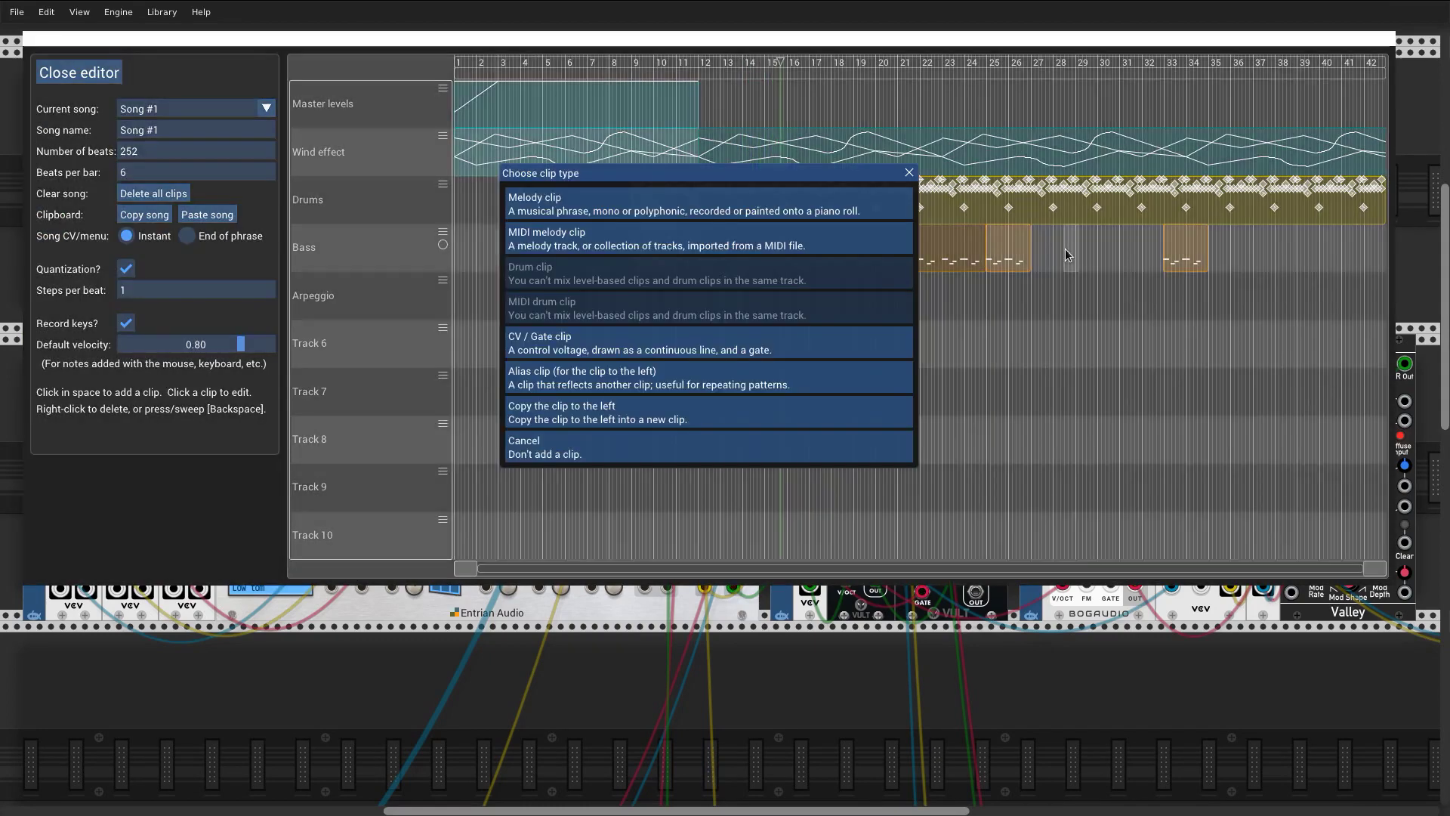
click(853, 377)
drag(1078, 256, 1164, 253)
click(1252, 252)
click(760, 382)
drag(1264, 255, 1225, 254)
drag(1251, 255, 1383, 254)
Add an alias of the Arpeggio clip and stretch it across bars 14 to 32
click(770, 295)
click(722, 385)
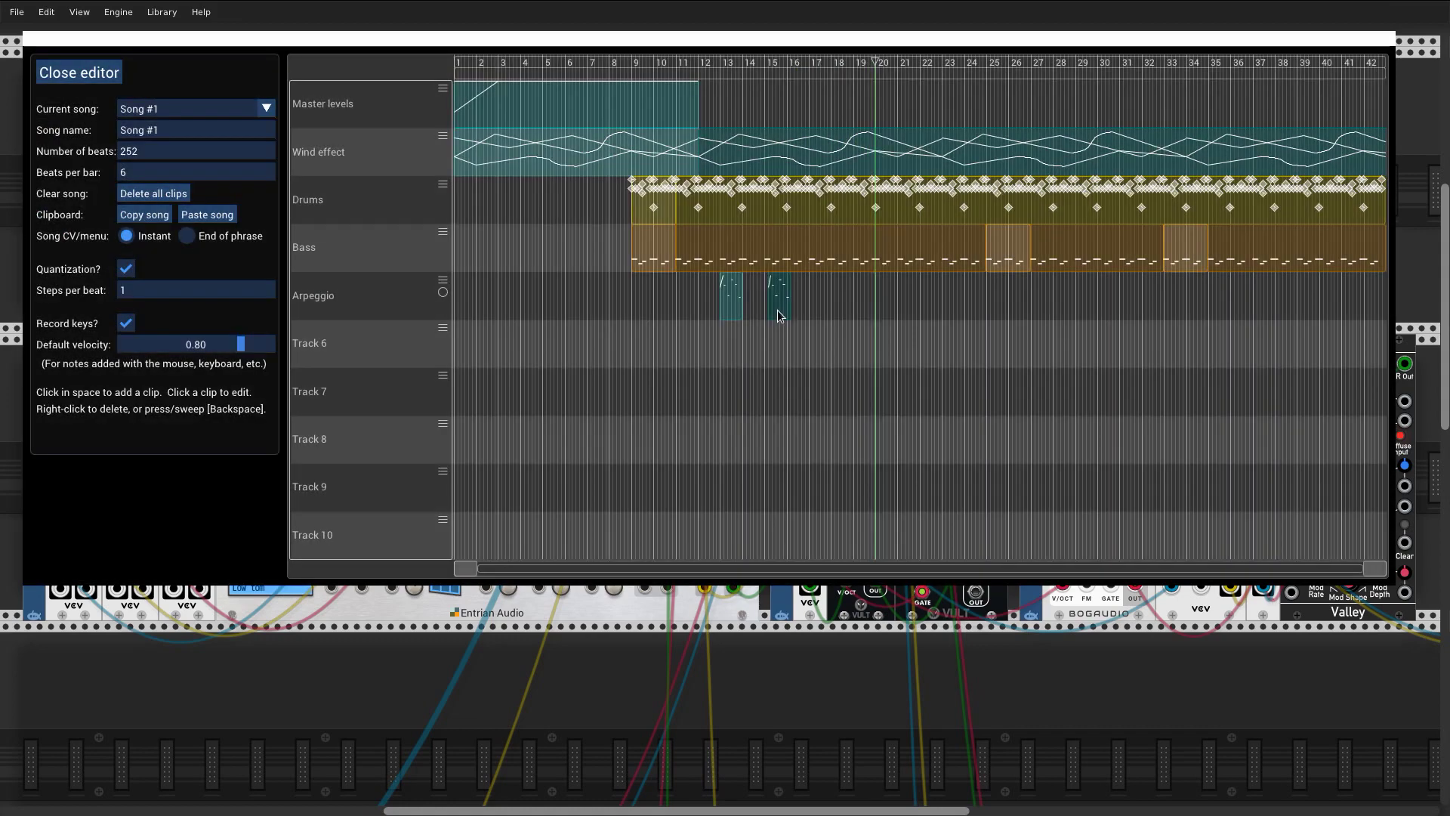
mouse_move(781, 311)
mouse_down()
mouse_move(761, 311)
mouse_move(1164, 308)
mouse_up()
Open the Bass clip at bar 25, raise all its notes by about five semitones and return to the song
drag(466, 568, 904, 570)
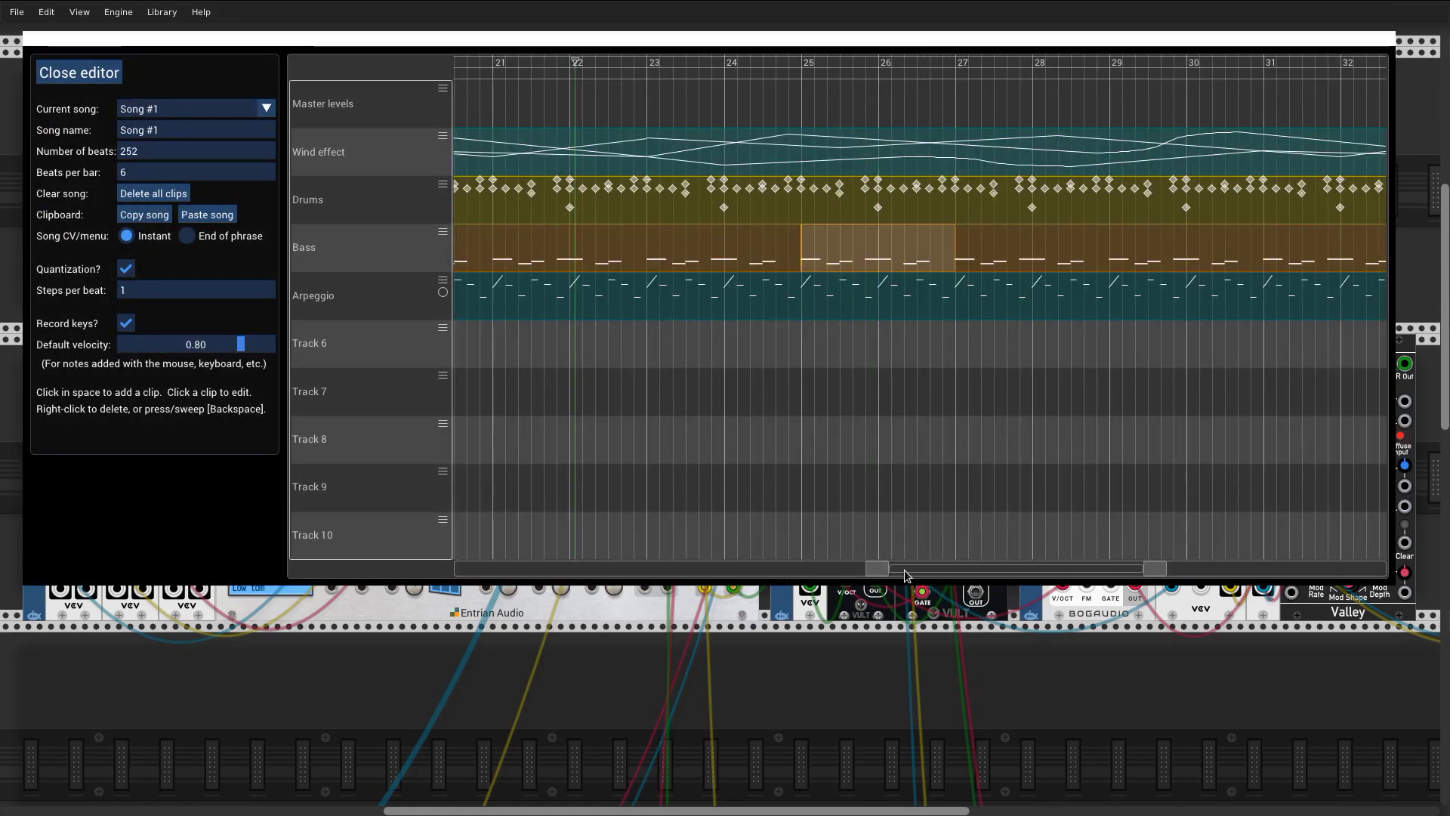
click(801, 74)
click(861, 245)
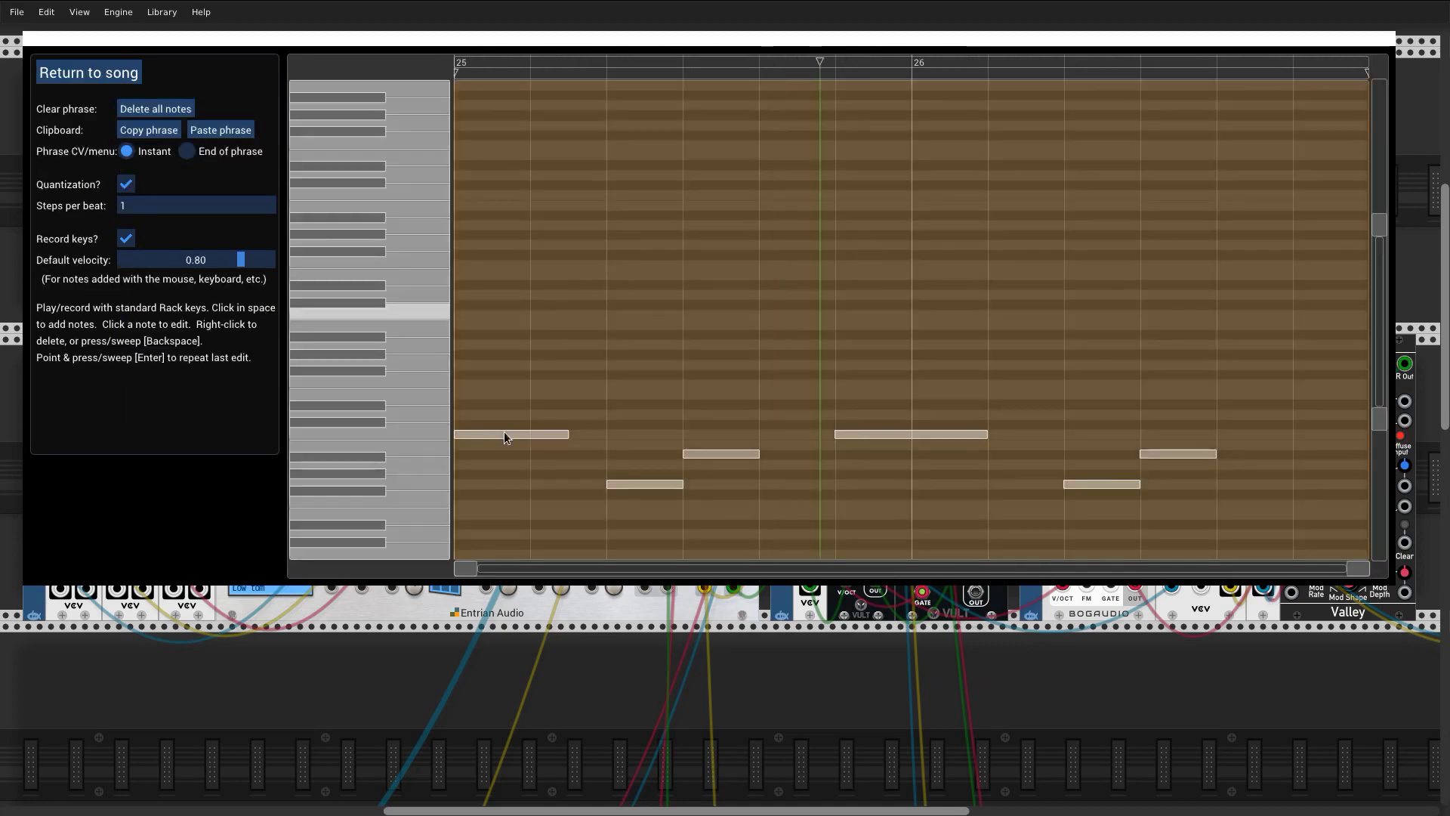
drag(623, 485, 702, 404)
drag(858, 435, 858, 385)
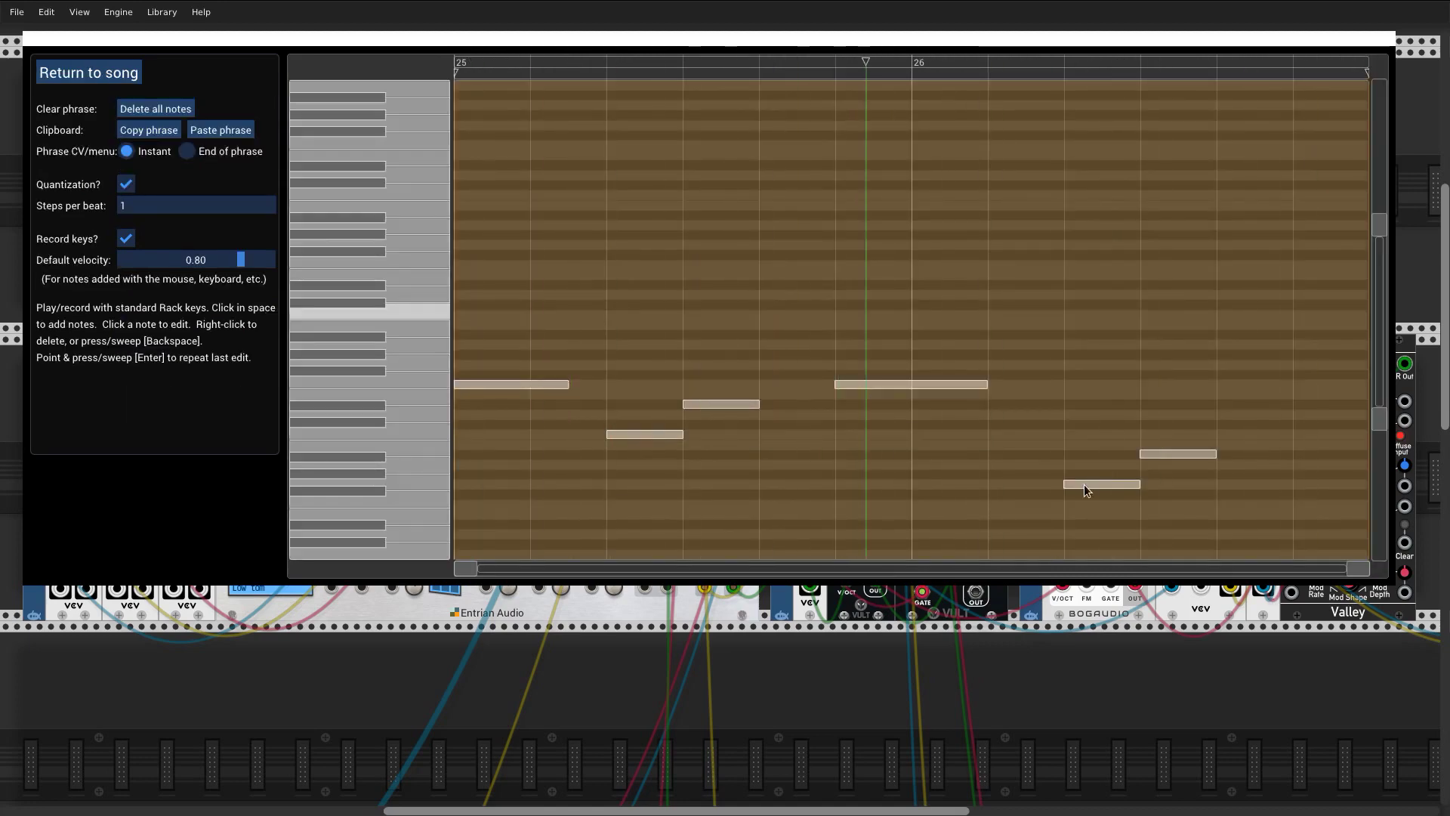
drag(1084, 483, 1087, 433)
click(106, 79)
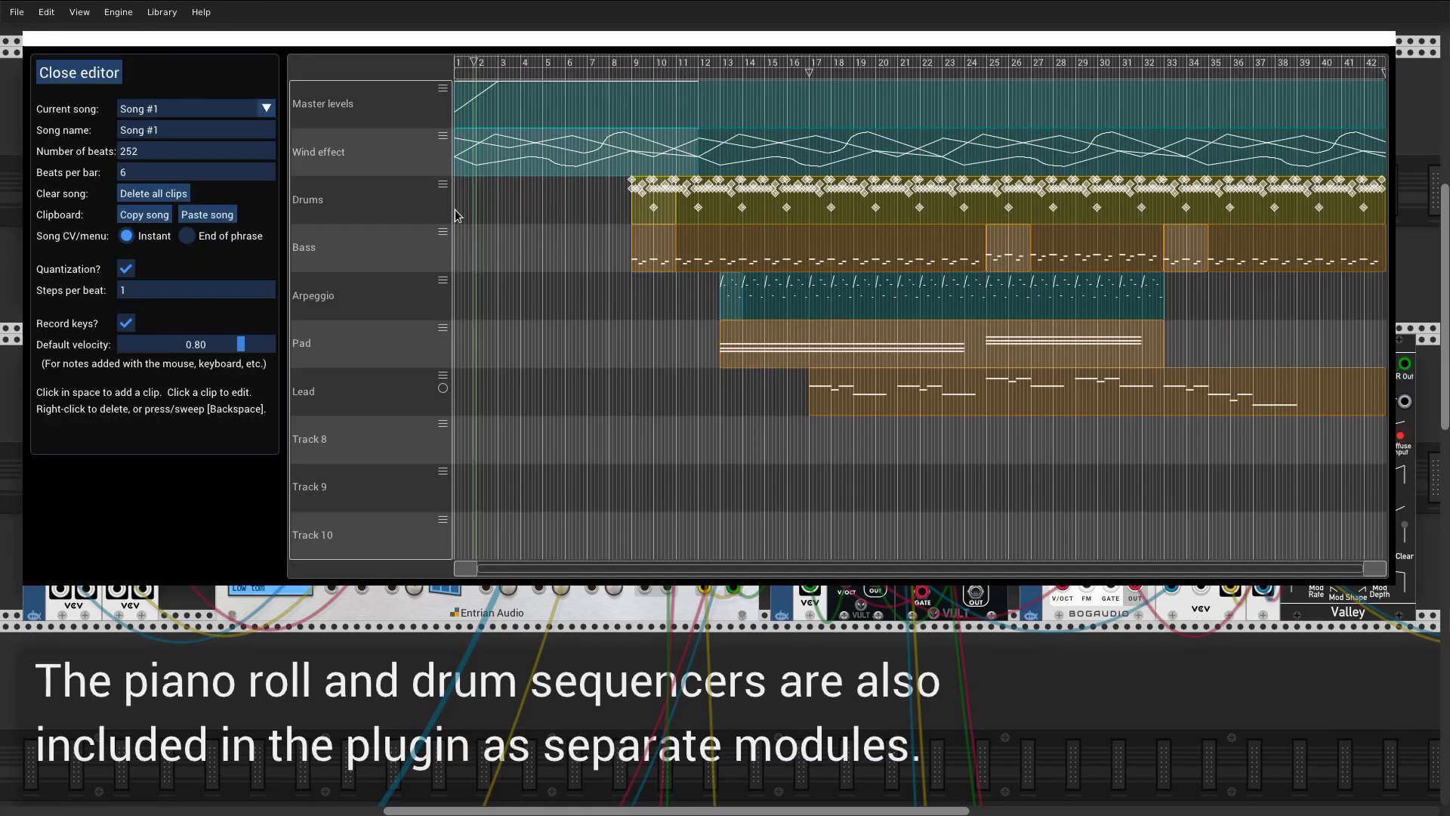
Open the Master levels clip and add a fade-out on the Most instruments channel from 10 V around bar 38 to 0 V at the end
click(527, 98)
drag(741, 82, 1371, 397)
click(1316, 87)
On the Wind effect channel of Master levels, set a 10 V peak at bar 3 that falls to about 2 V around bar 8
click(309, 128)
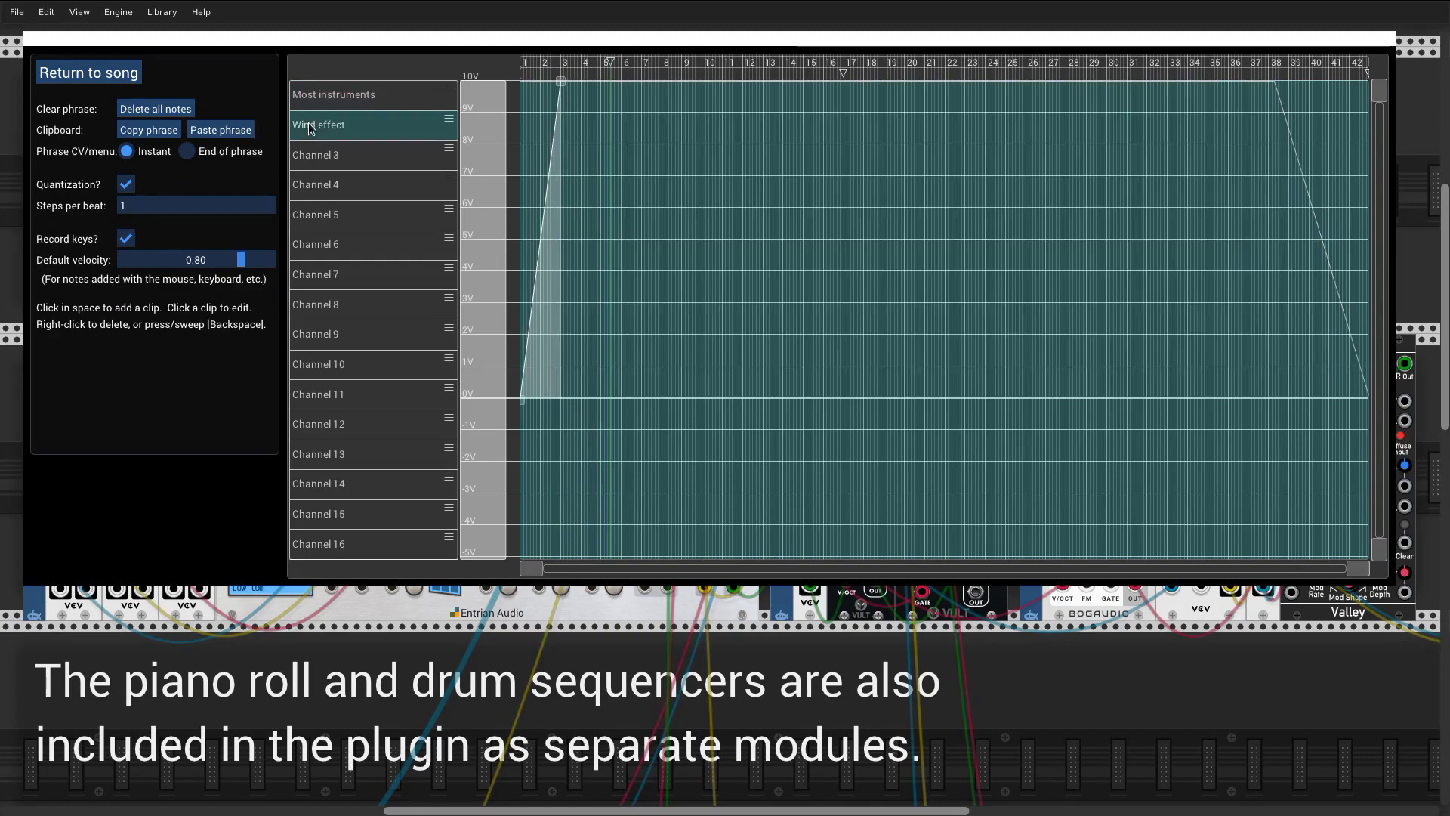
click(580, 86)
drag(580, 85, 561, 82)
drag(666, 81, 659, 332)
Hold the Wind effect level at about 2 V until bar 37, add a 9 V peak around bar 40 falling to 0 V, and return to the song
click(672, 329)
drag(777, 328, 1252, 334)
click(1274, 334)
drag(1366, 333, 1368, 395)
click(1333, 112)
click(112, 74)
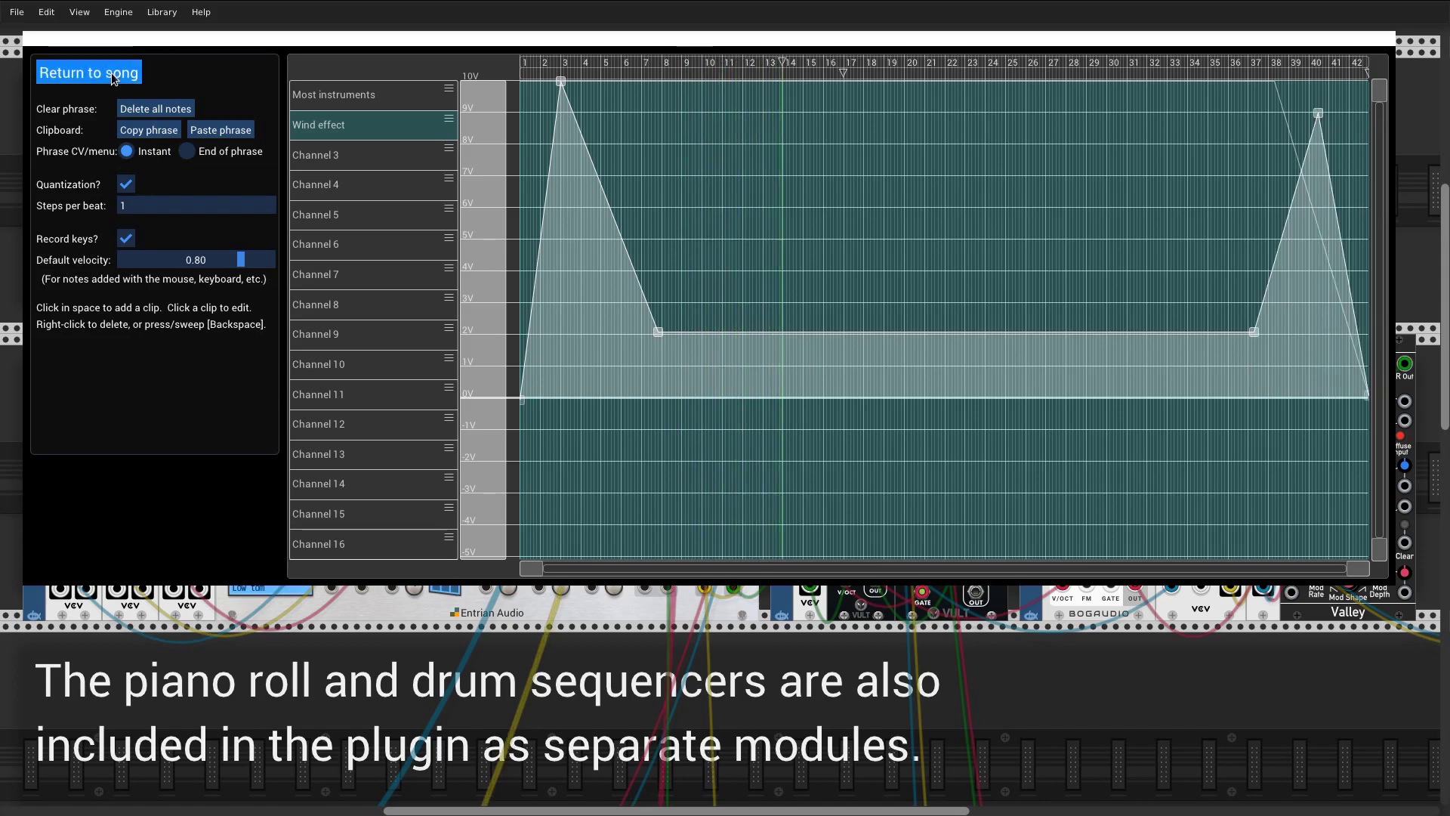
click(113, 79)
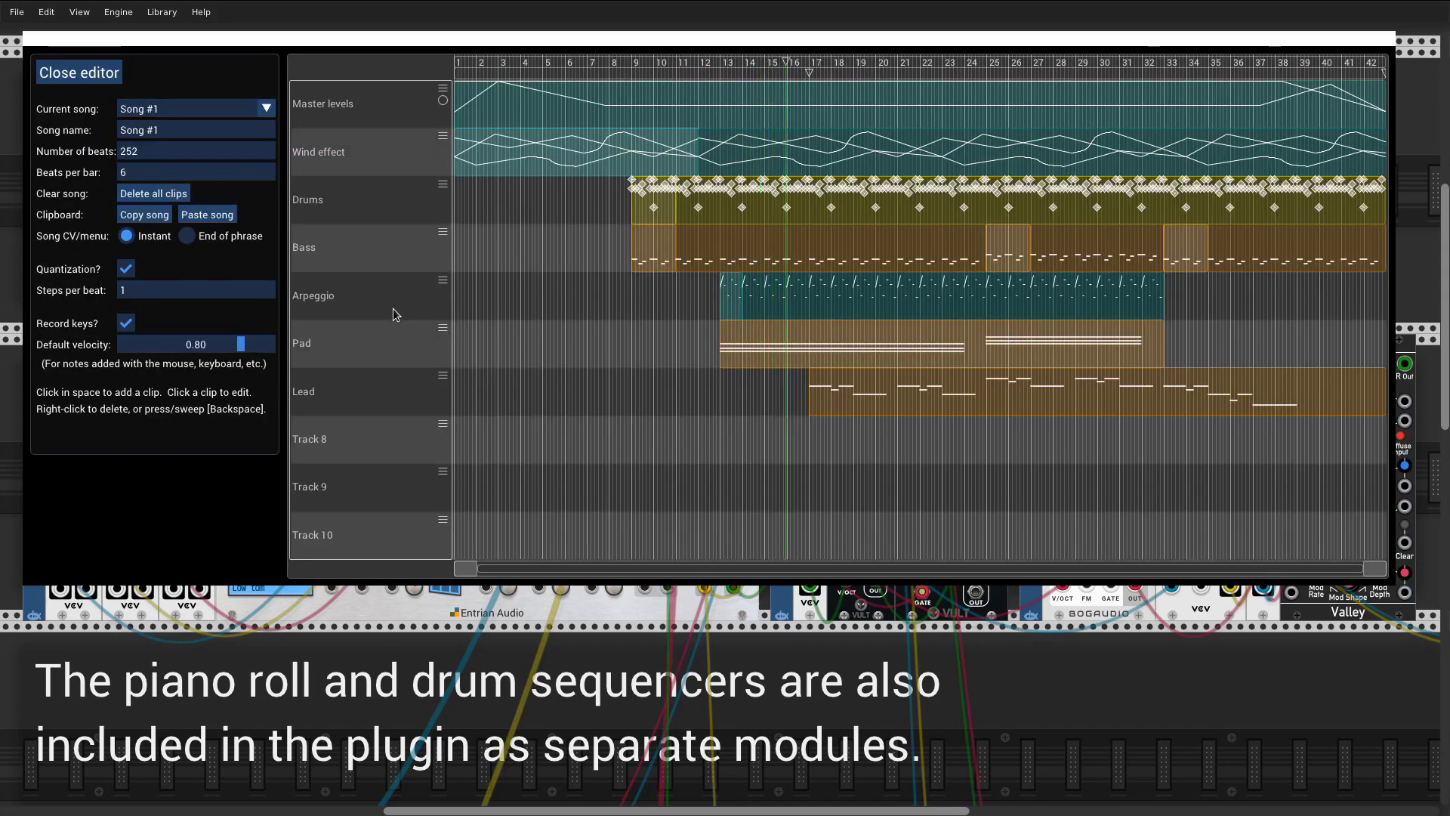